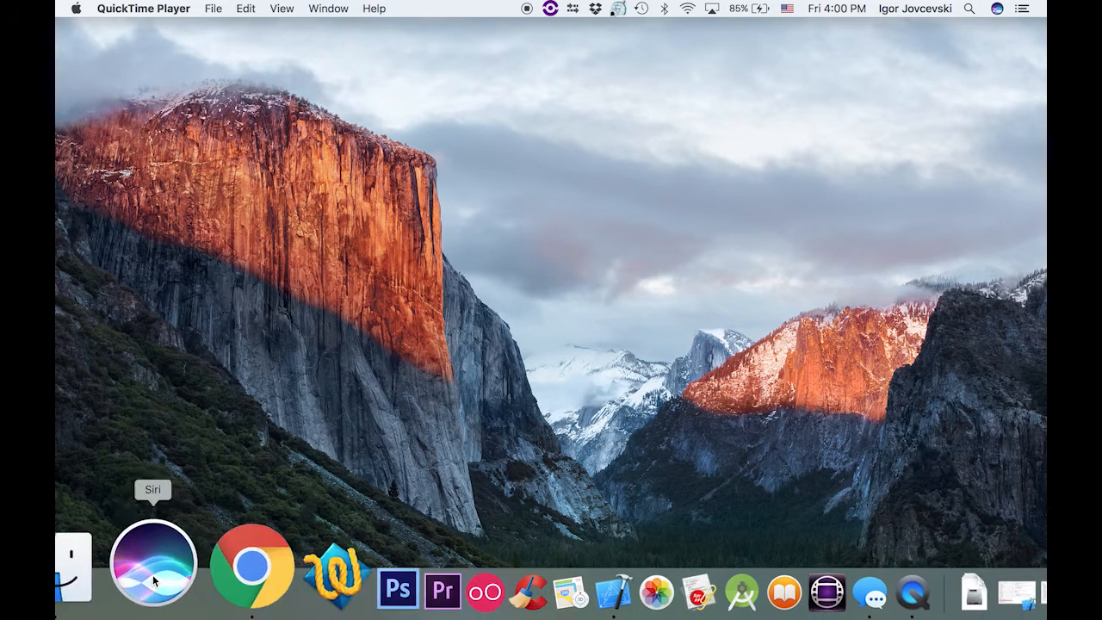
# - Mount Woowave_SyncNReplace_non_appstore.dmg from the Dropbox Public folder
pyautogui.click(112, 561)
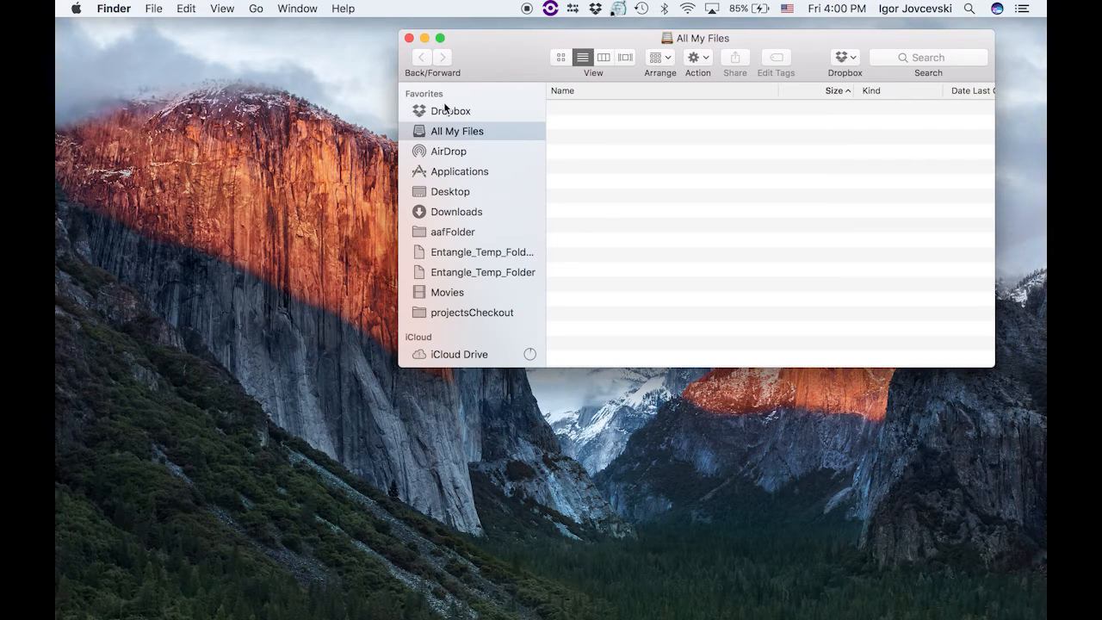
pyautogui.click(450, 110)
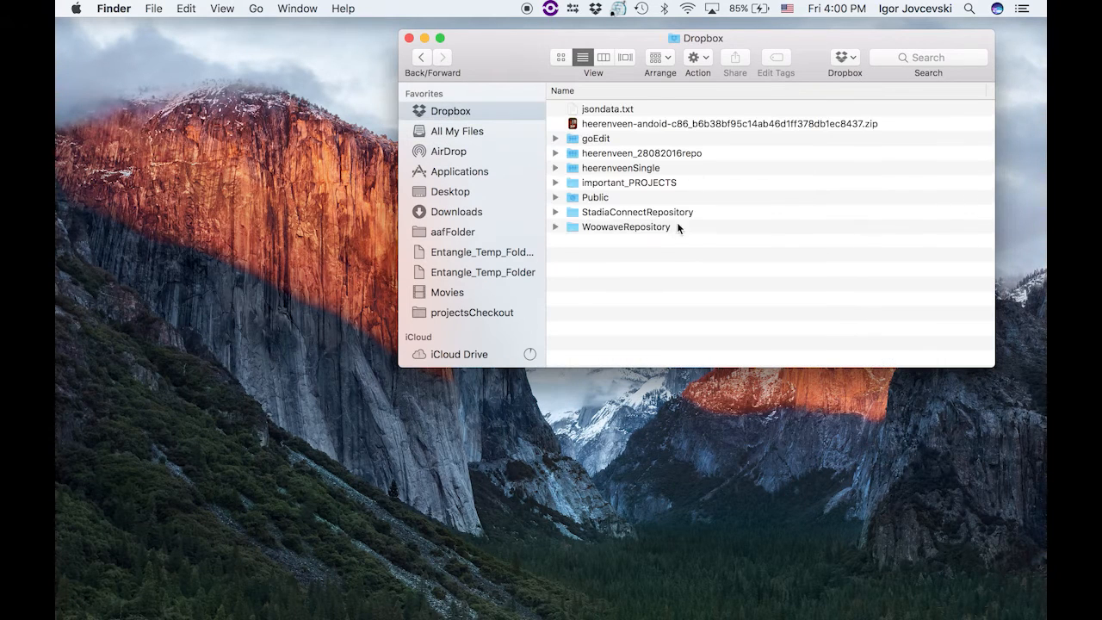
pyautogui.doubleClick(594, 198)
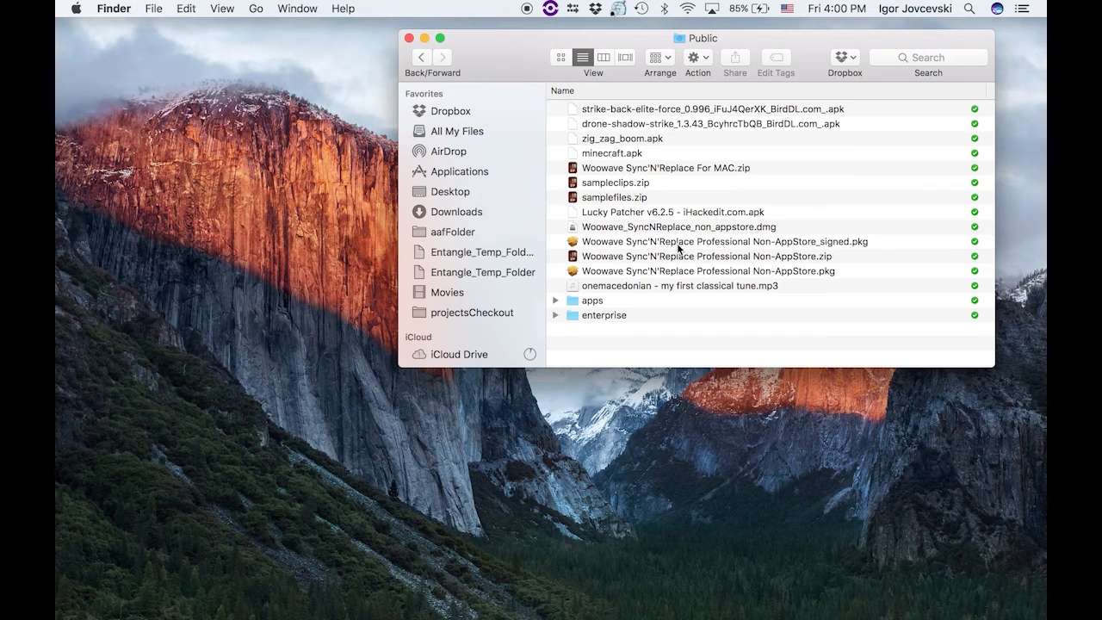
pyautogui.click(695, 228)
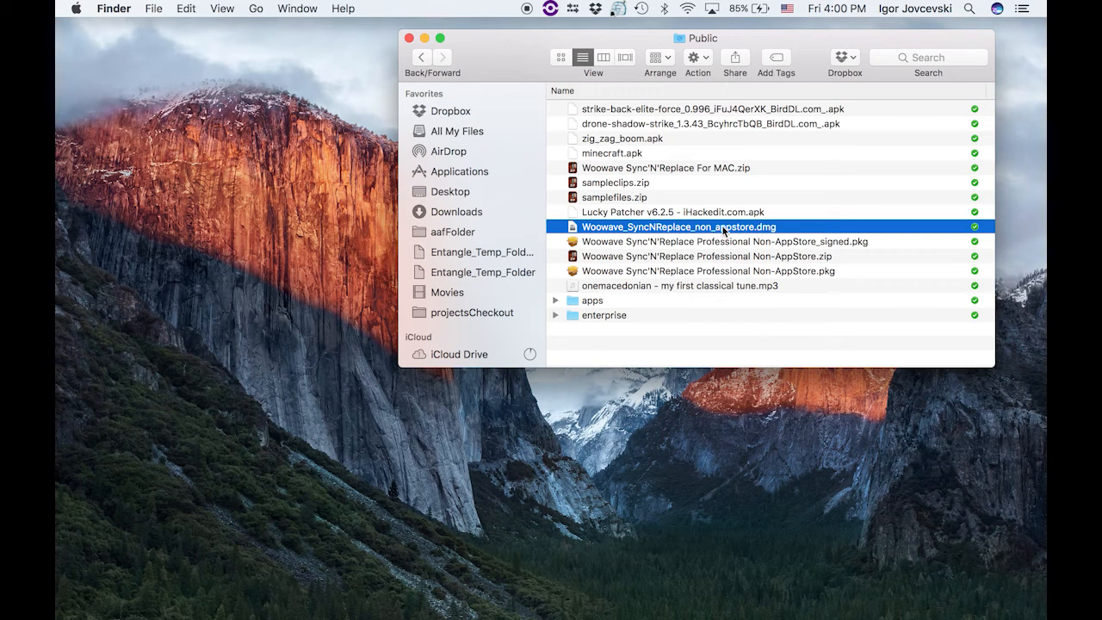
pyautogui.doubleClick(723, 231)
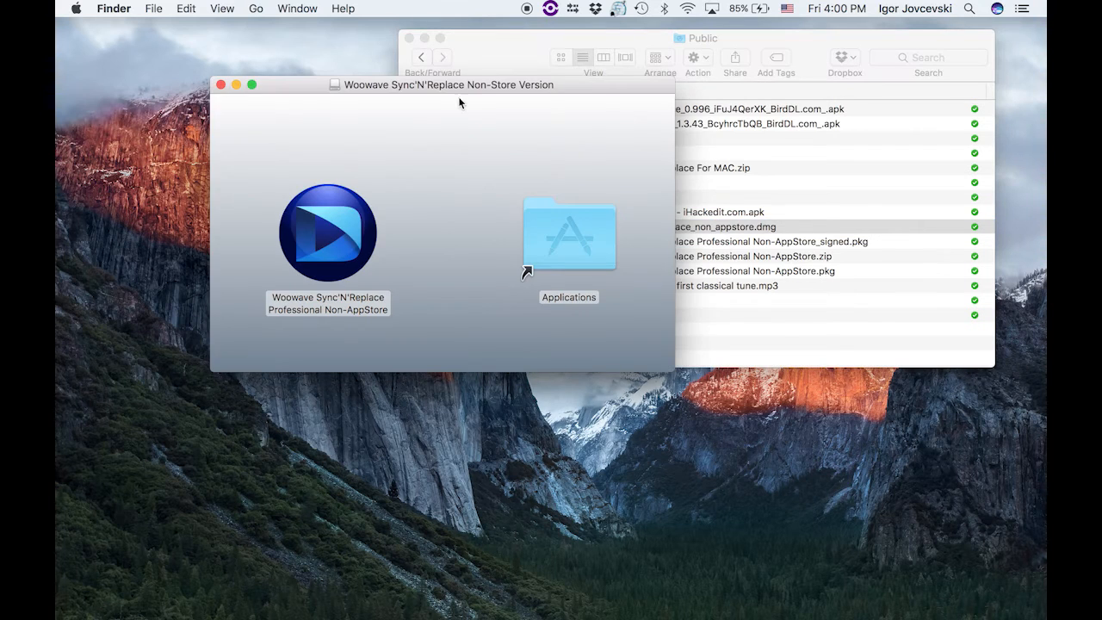
# - Copy the Sync'N'Replace app from the disk image into Applications
pyautogui.moveTo(459, 86); pyautogui.dragTo(518, 103)
pyautogui.moveTo(396, 258); pyautogui.dragTo(628, 248)
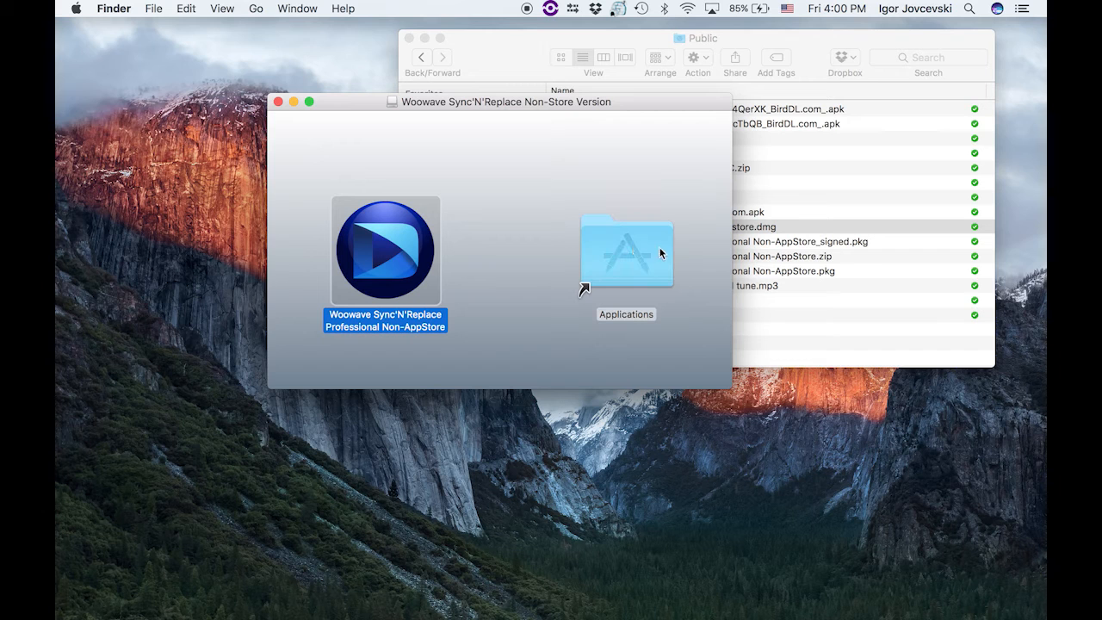
pyautogui.doubleClick(635, 249)
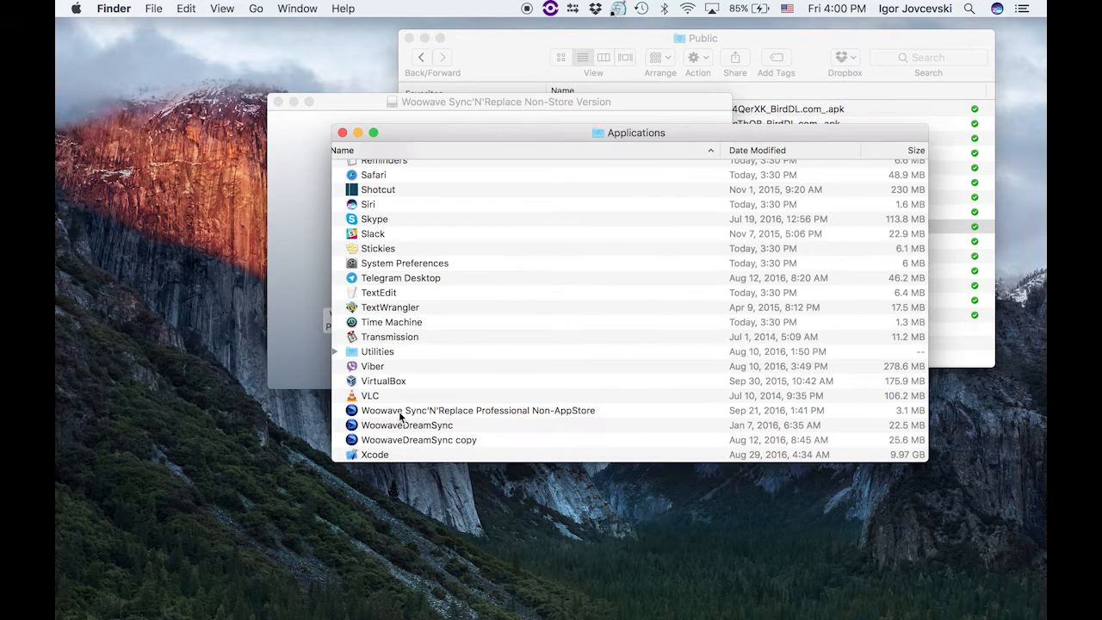
pyautogui.click(399, 411)
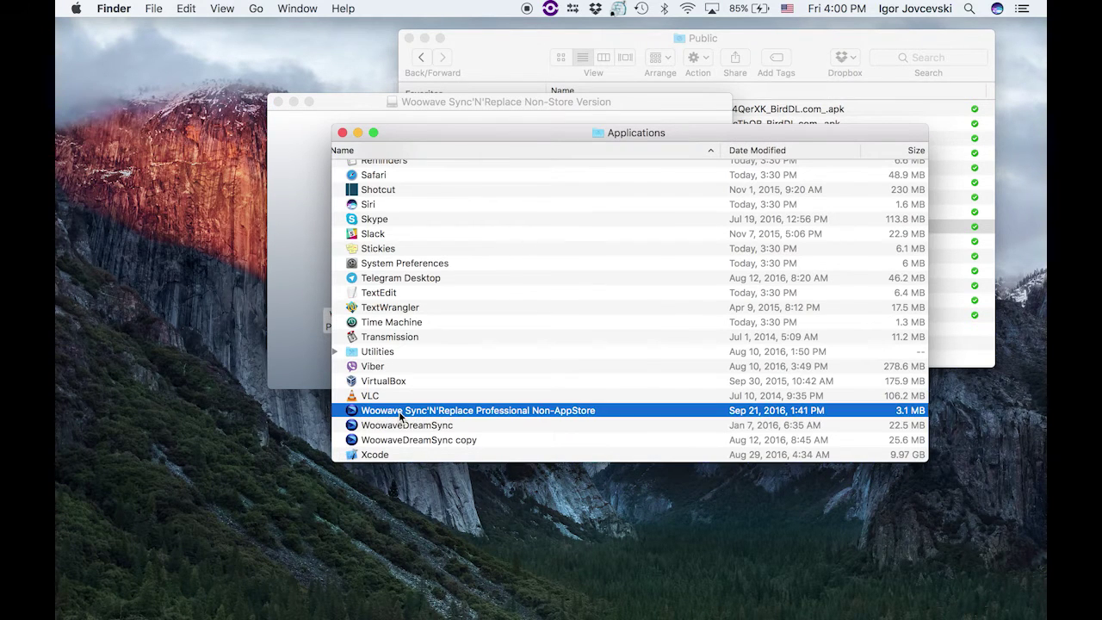
pyautogui.doubleClick(482, 414)
pyautogui.click(667, 255)
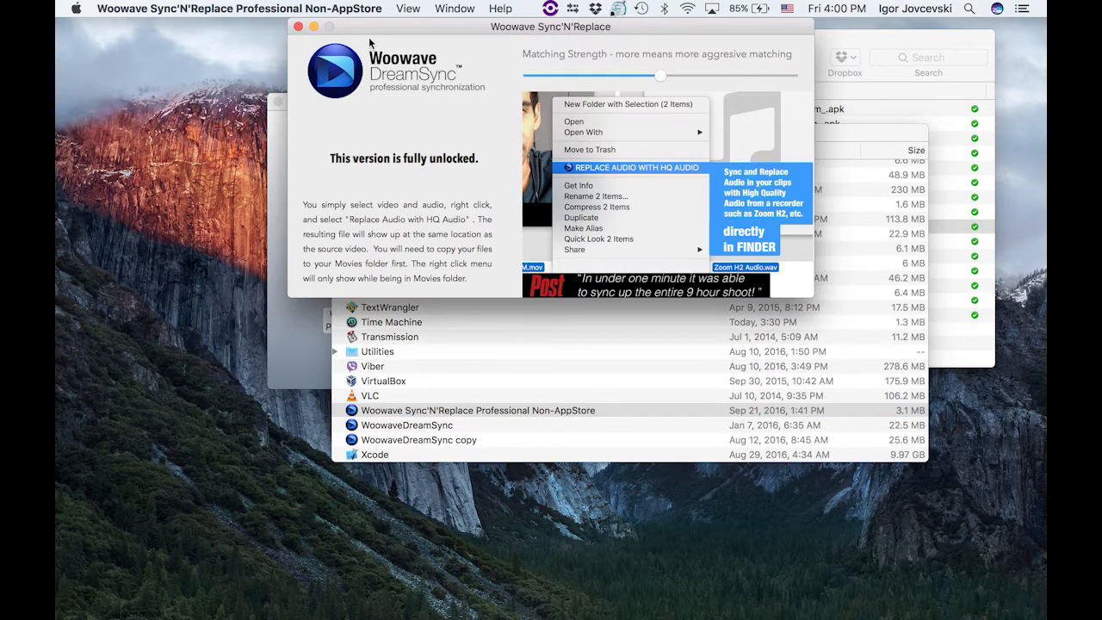
pyautogui.moveTo(370, 34); pyautogui.dragTo(376, 174)
pyautogui.click(162, 8)
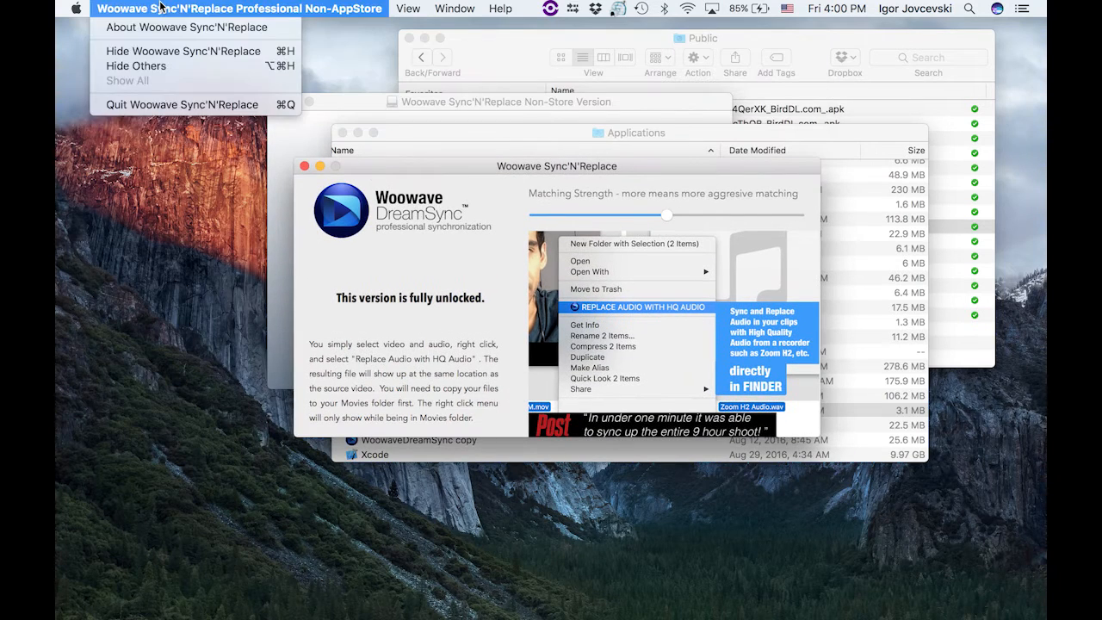
pyautogui.click(182, 104)
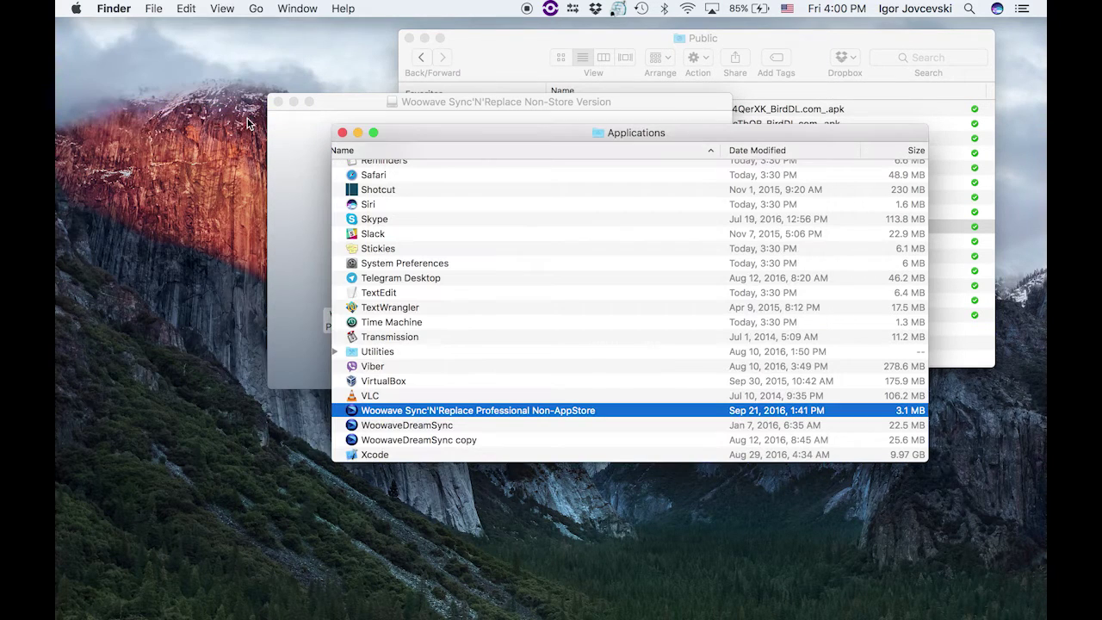
pyautogui.doubleClick(440, 410)
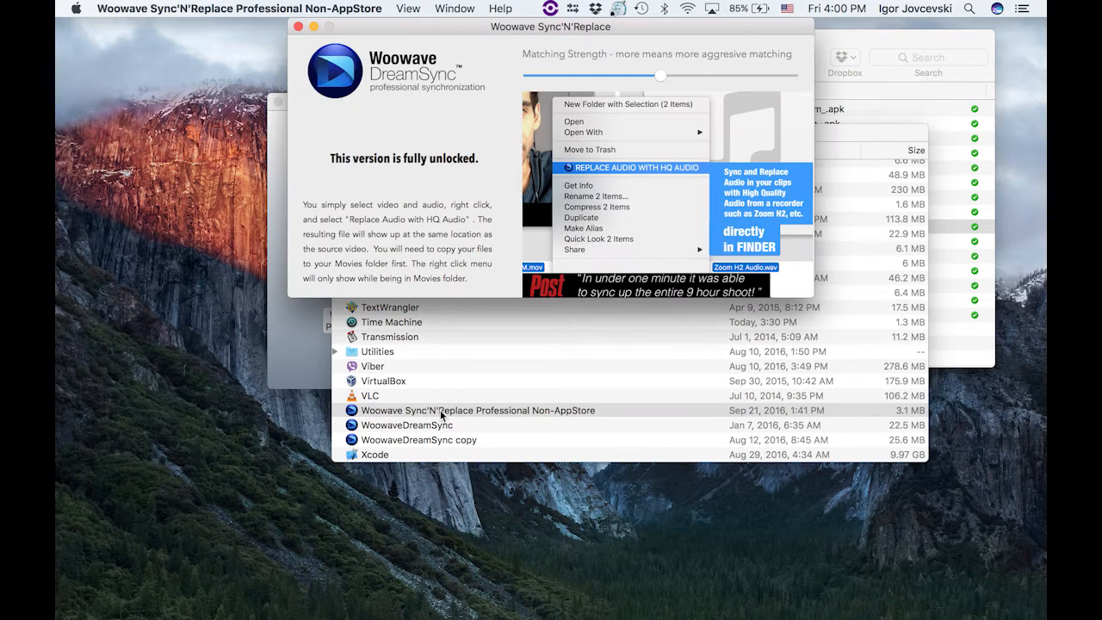
pyautogui.click(182, 8)
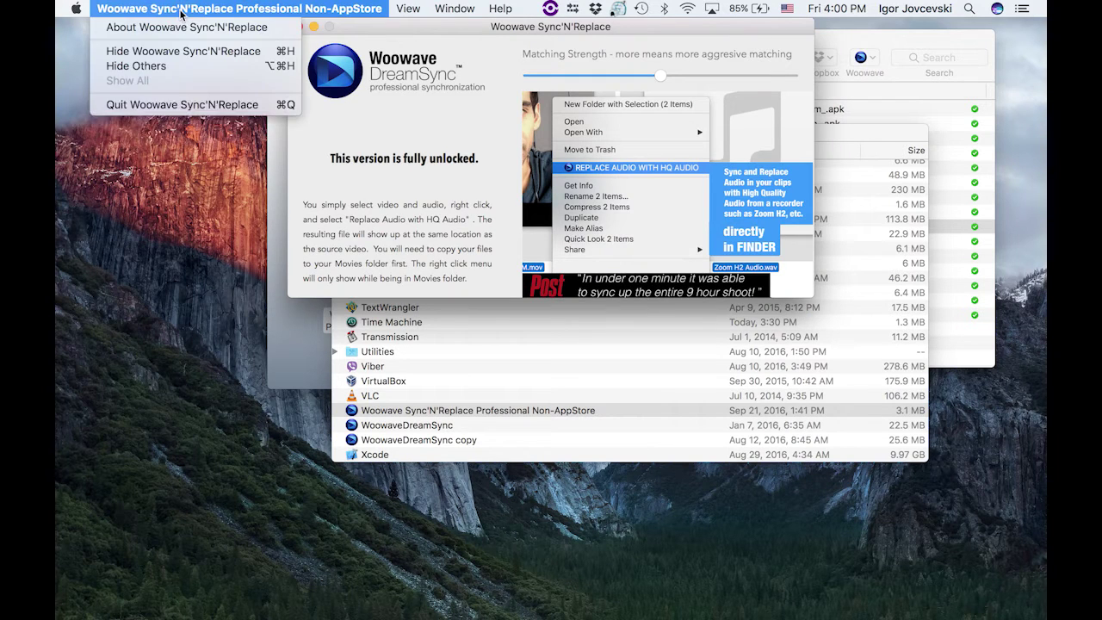
pyautogui.click(182, 104)
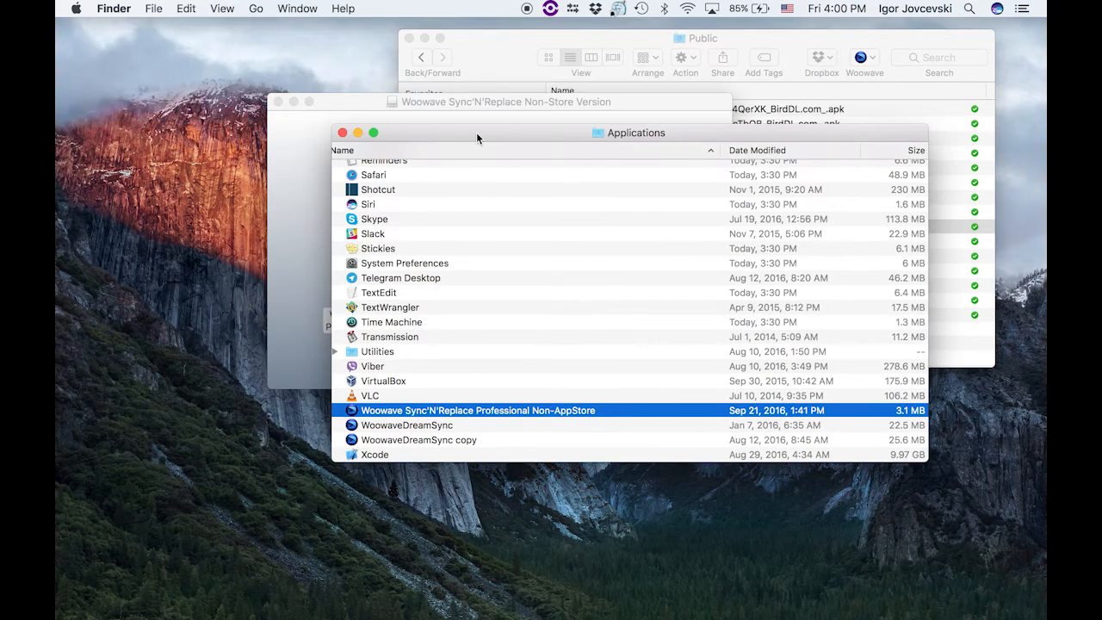
pyautogui.moveTo(476, 131); pyautogui.dragTo(459, 129)
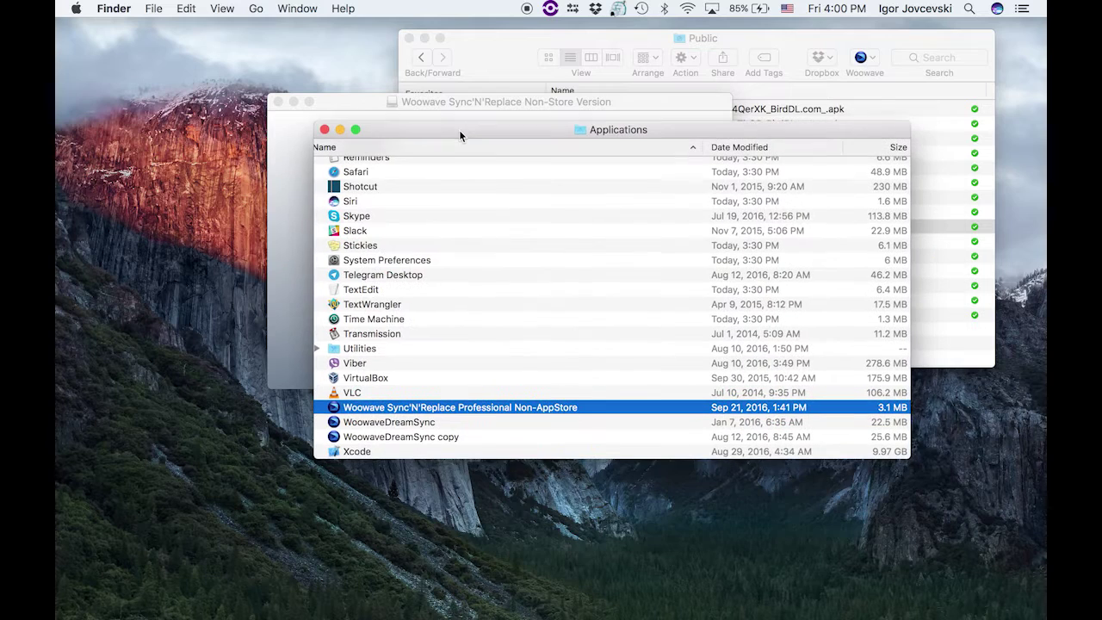
pyautogui.click(325, 131)
pyautogui.moveTo(337, 103); pyautogui.dragTo(413, 181)
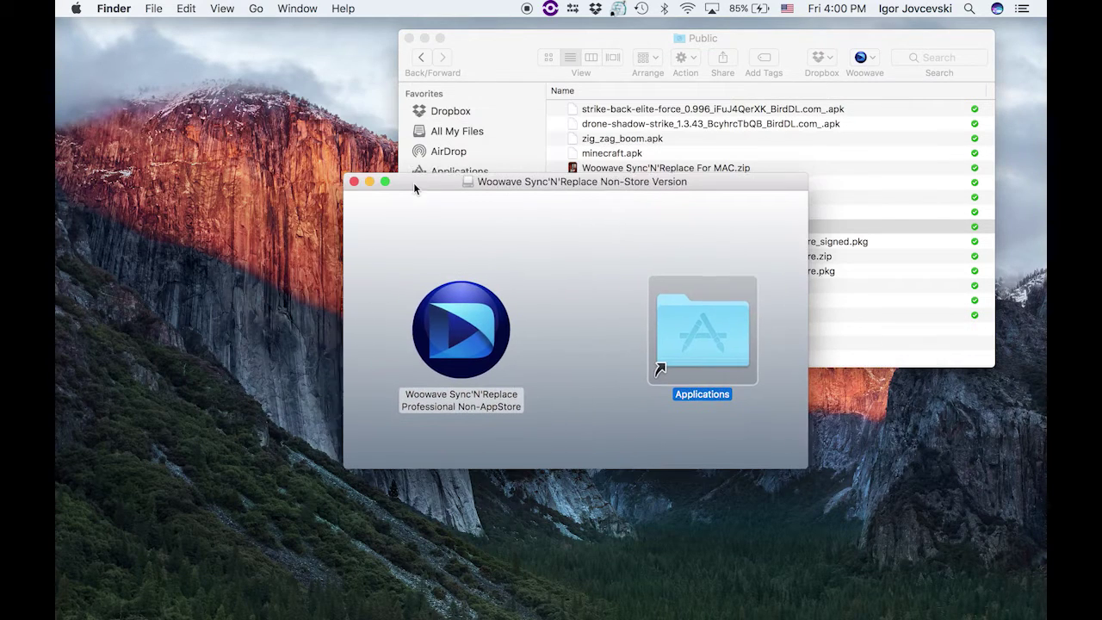
# - Close the disk image window and show the Extensions pane in System Preferences
pyautogui.click(356, 180)
pyautogui.click(76, 8)
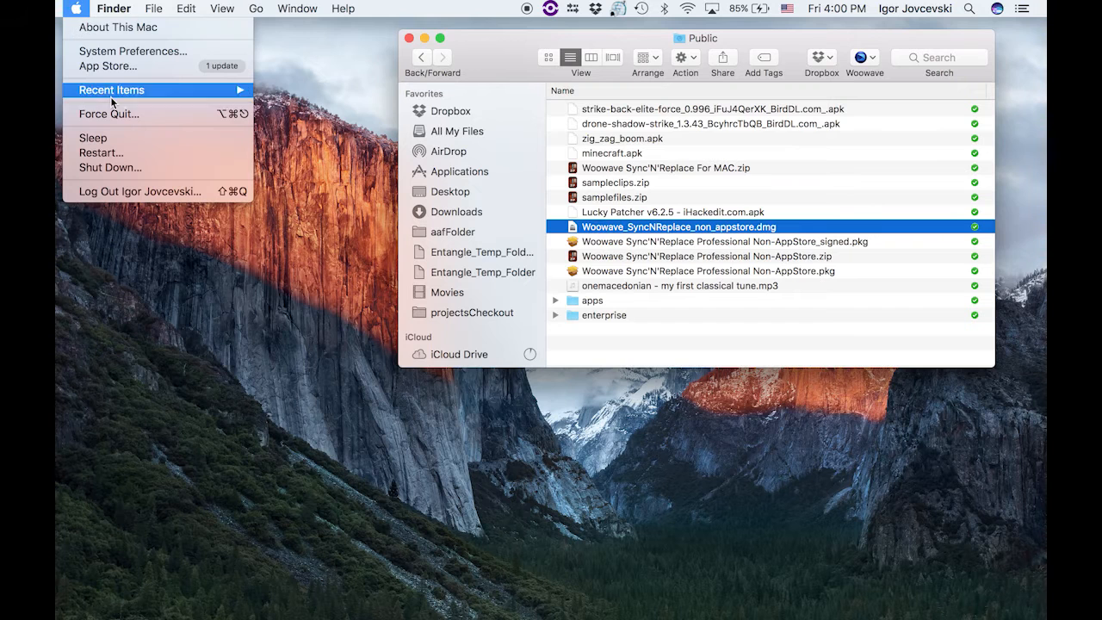
pyautogui.click(103, 50)
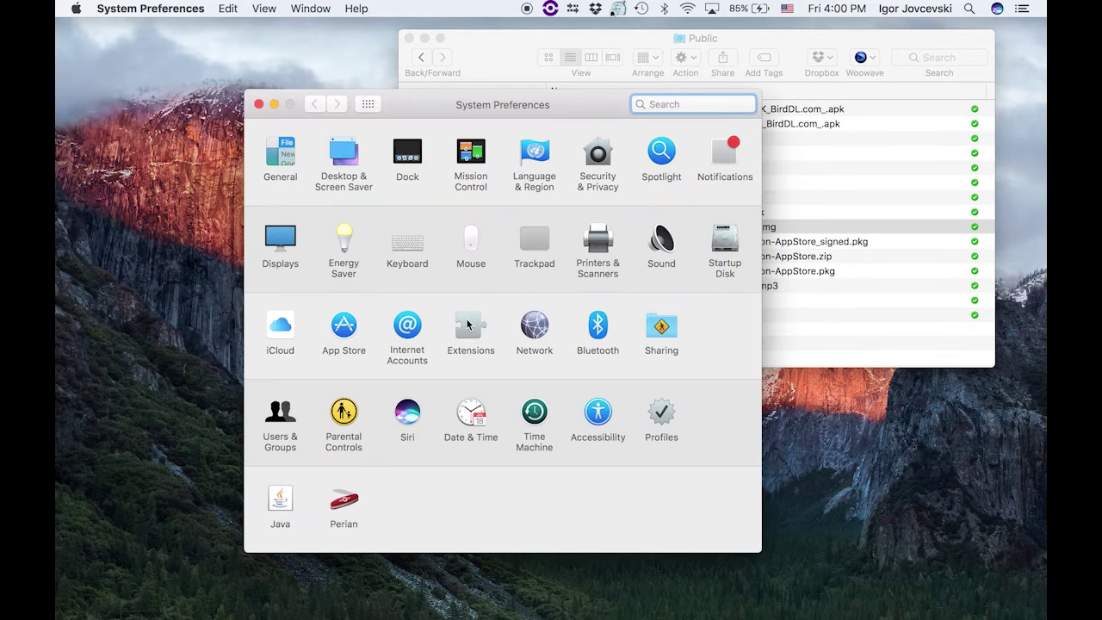
pyautogui.click(468, 324)
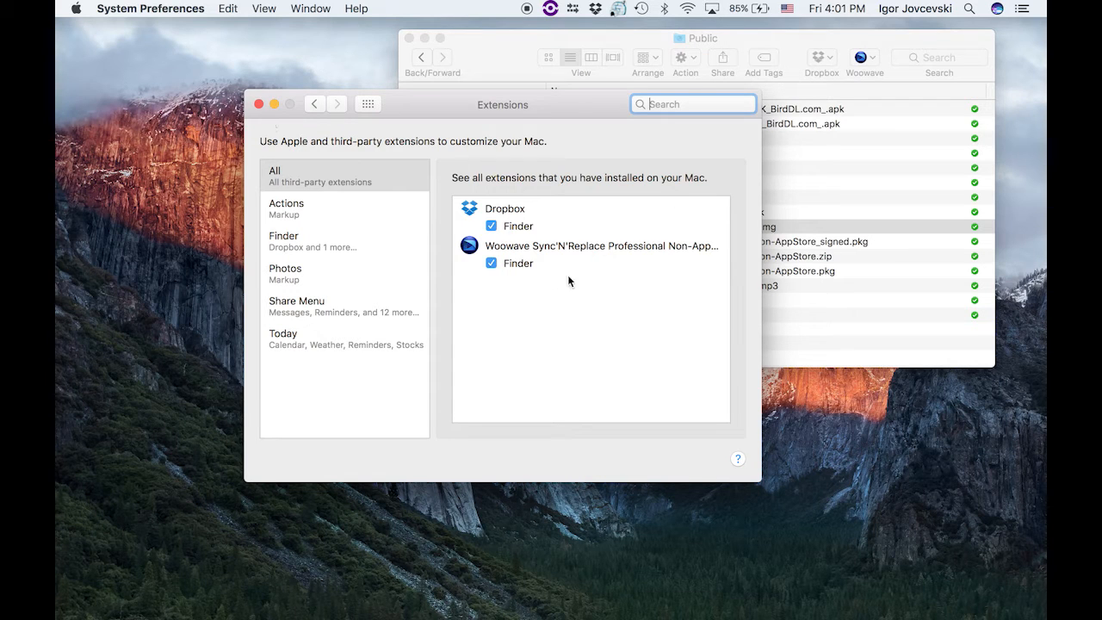
# - Check About This Mac, noting macOS version 10.12, then dismiss it
pyautogui.click(258, 104)
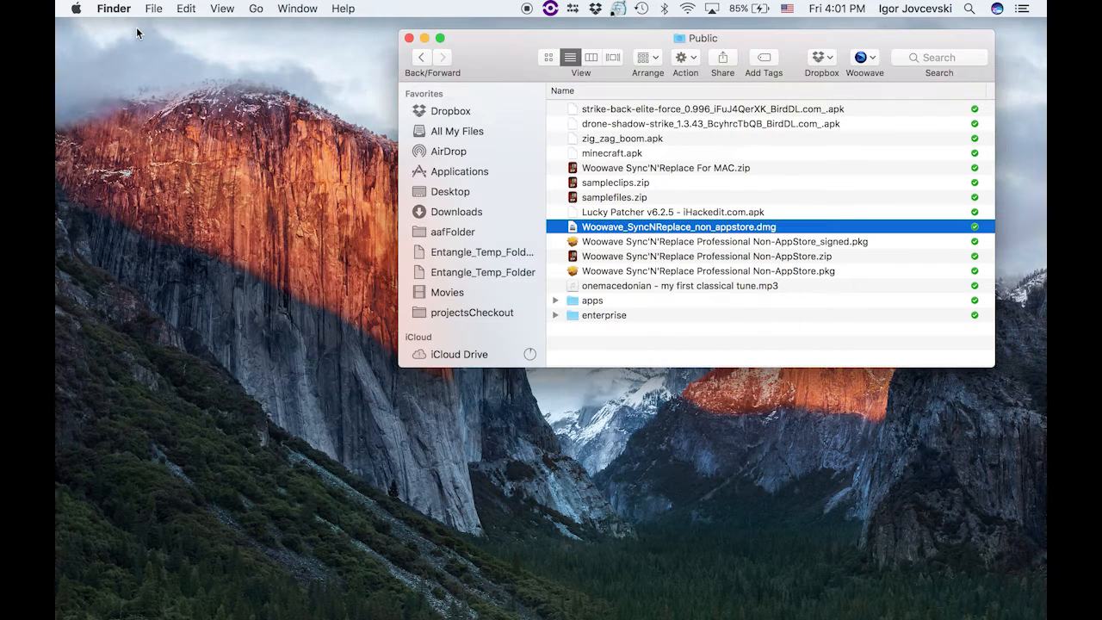
pyautogui.click(76, 9)
pyautogui.click(90, 31)
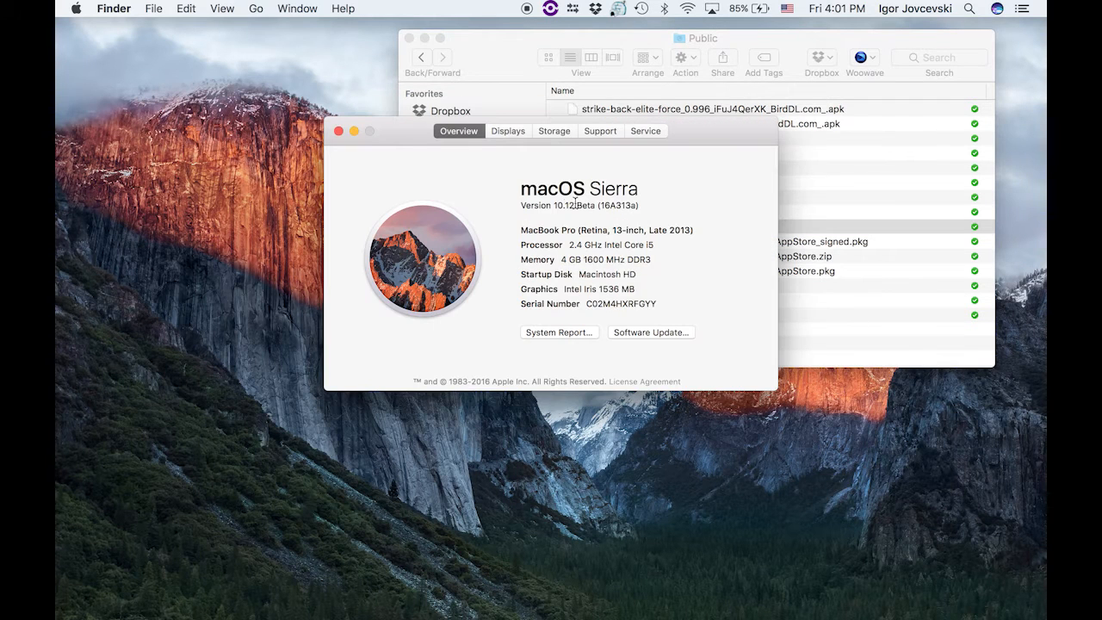
pyautogui.moveTo(553, 204); pyautogui.dragTo(577, 205)
pyautogui.moveTo(395, 132); pyautogui.dragTo(397, 143)
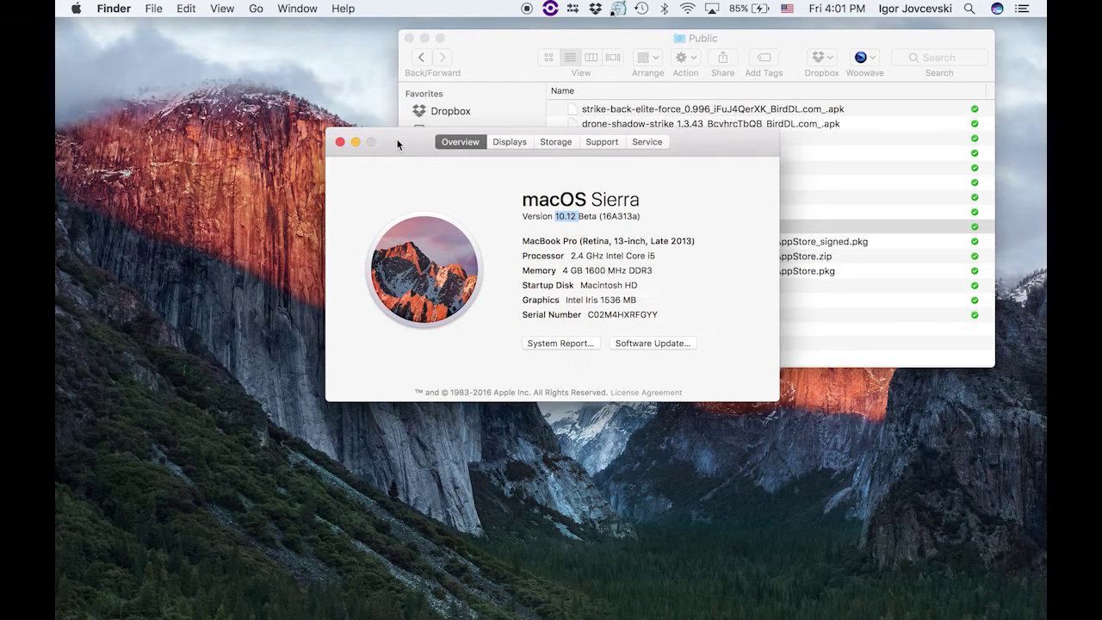
pyautogui.click(340, 141)
# - Reposition the Public folder window lower on screen
pyautogui.moveTo(480, 40)
pyautogui.mouseDown()
pyautogui.moveTo(410, 128)
pyautogui.moveTo(375, 114)
pyautogui.mouseUp()
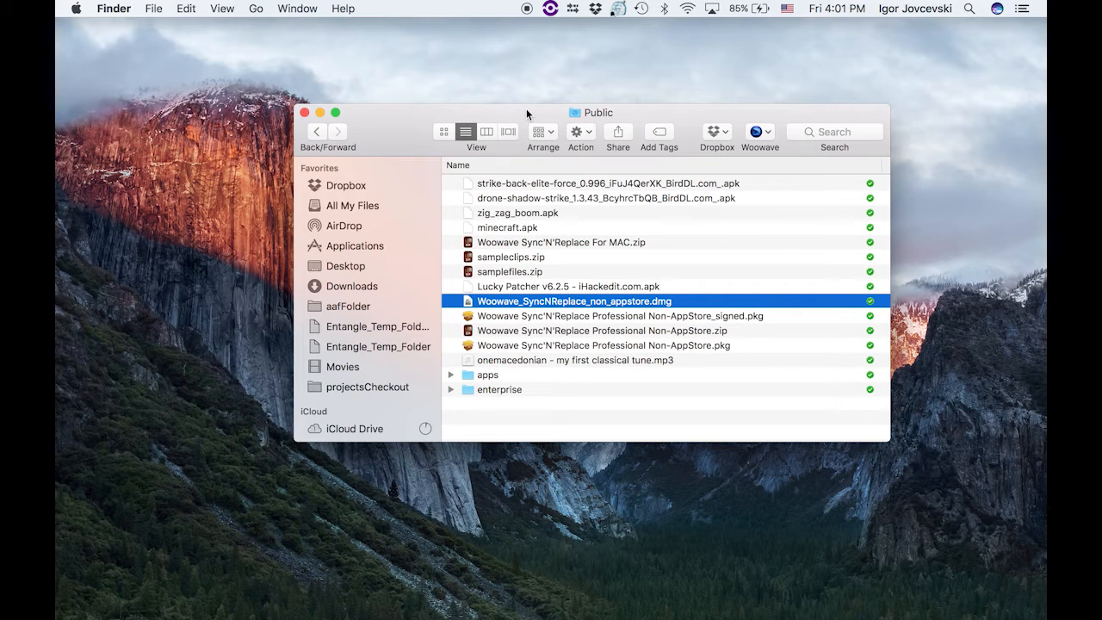
# - Navigate from the home folder up to the Macintosh HD root
pyautogui.moveTo(526, 112); pyautogui.dragTo(517, 110)
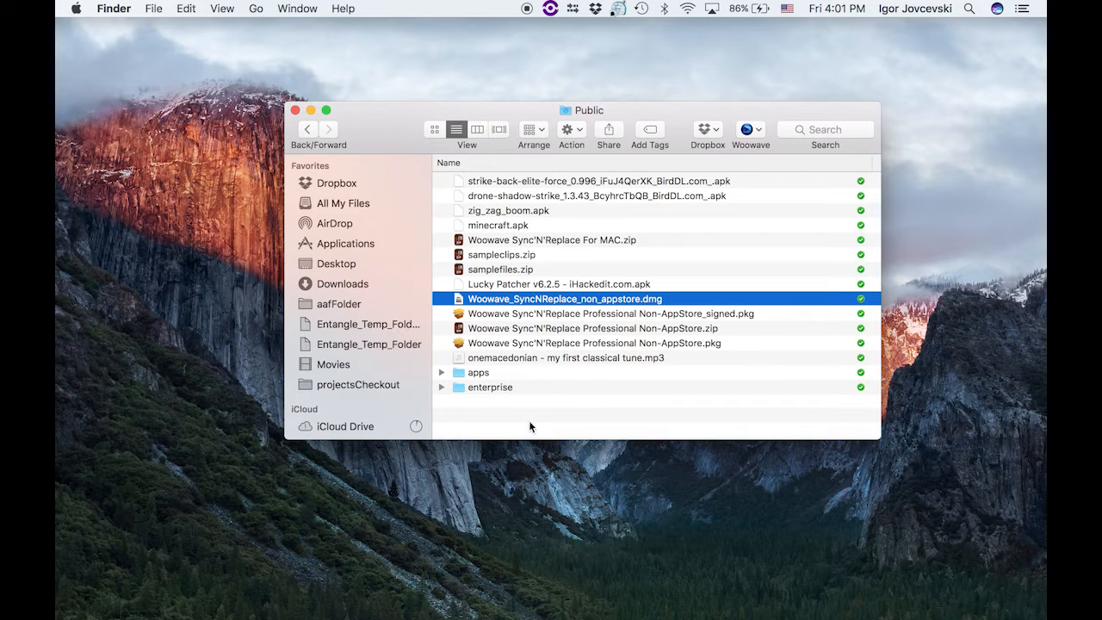
pyautogui.click(507, 419)
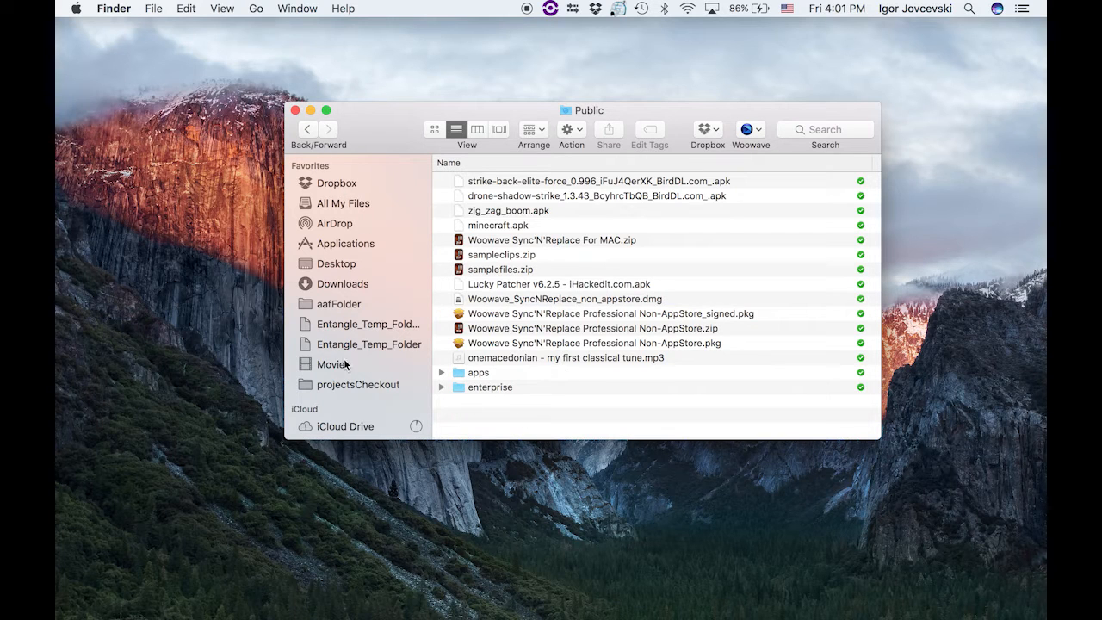
pyautogui.click(342, 283)
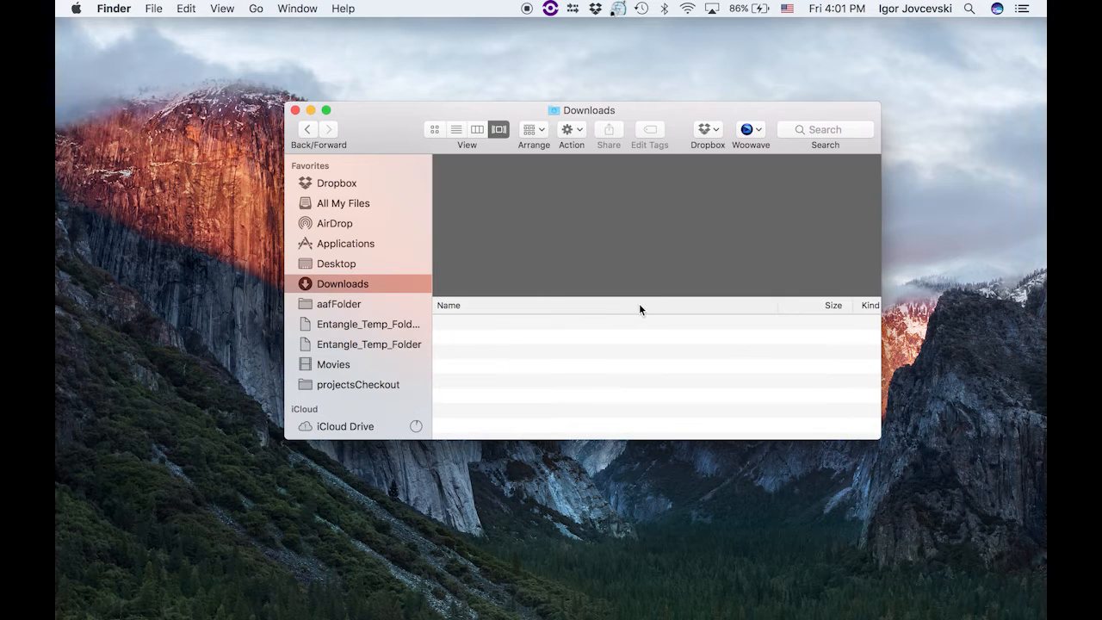
pyautogui.press('shift+super+h')
pyautogui.press('super+Up')
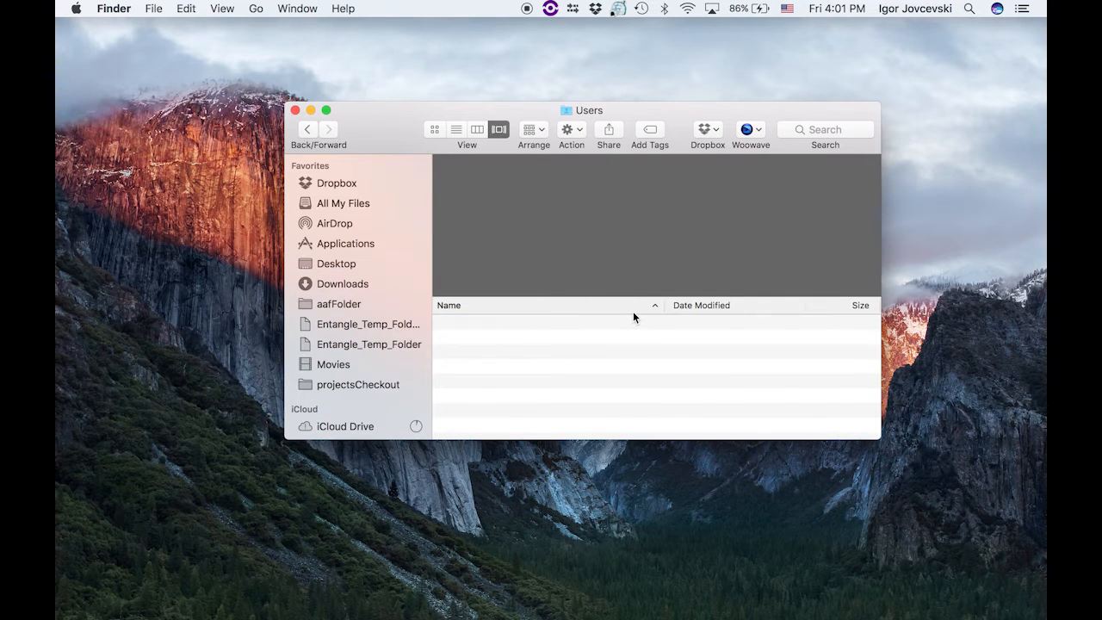
pyautogui.press('super+Up')
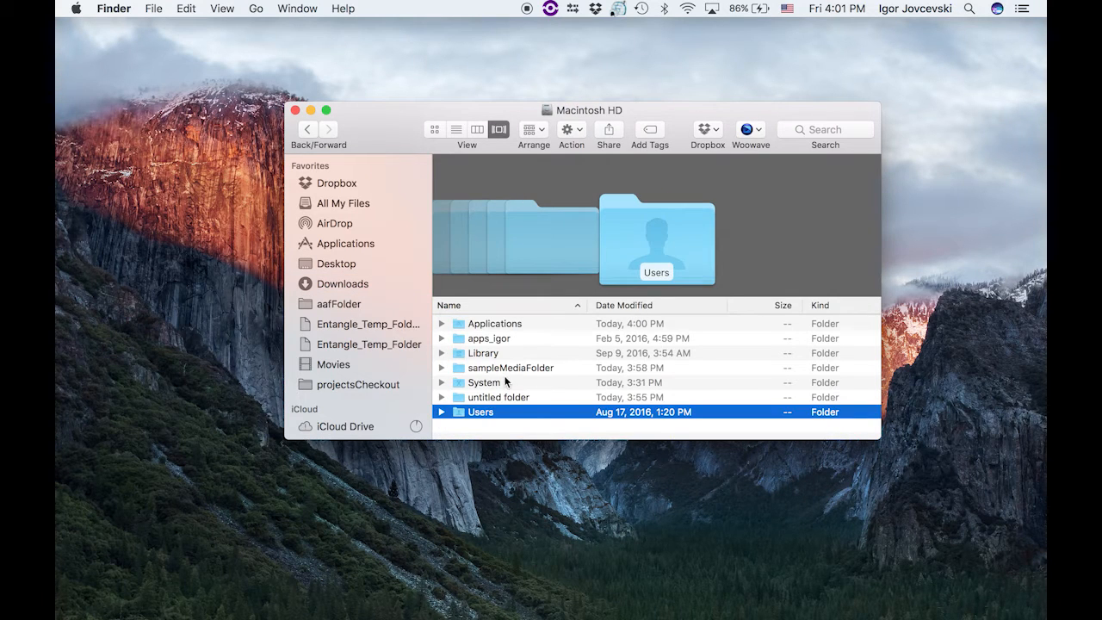
# - Enter sampleMediaFolder with IMG_2081.m4v, IMG_2082.m4v and New Recording.m4a
pyautogui.click(514, 370)
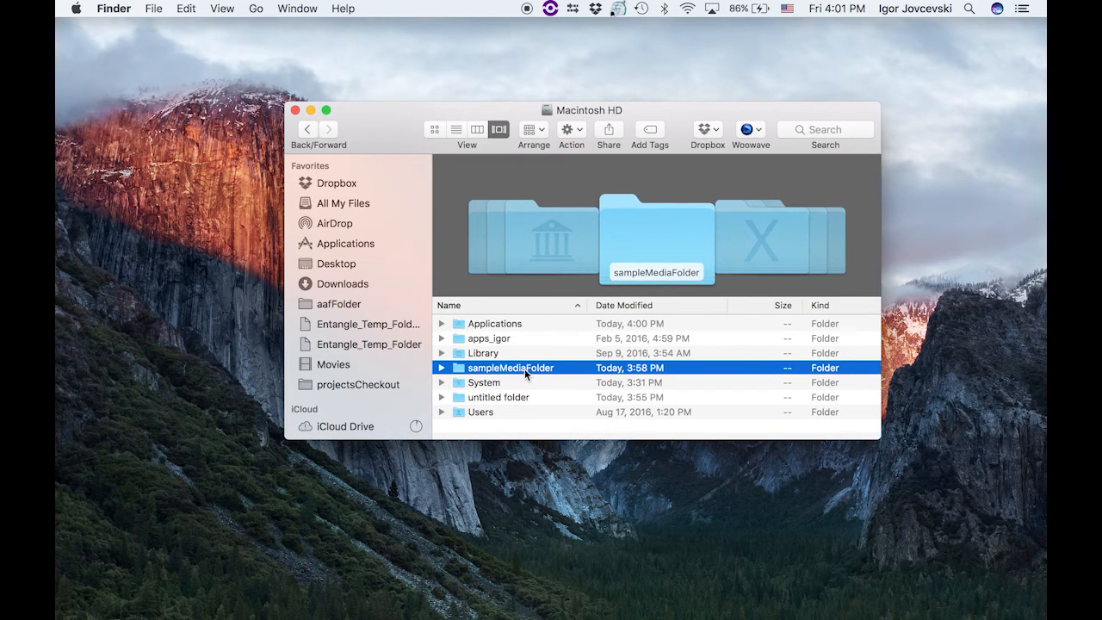
pyautogui.doubleClick(524, 368)
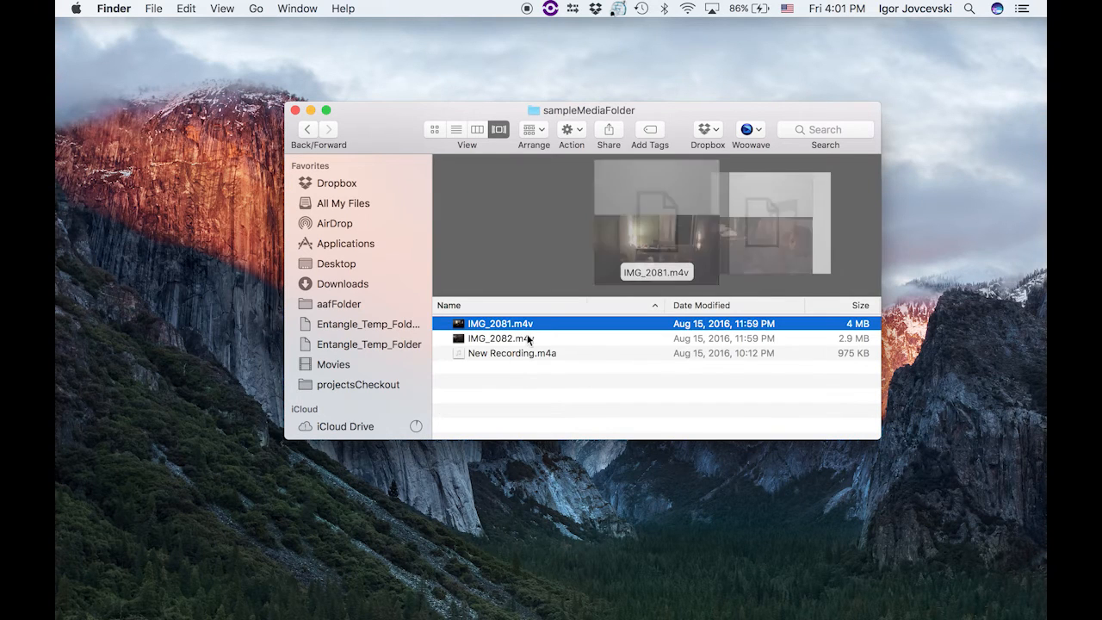
# - Quick Look IMG_2081.m4v and IMG_2082.m4v, raising the volume
pyautogui.click(520, 380)
pyautogui.click(499, 325)
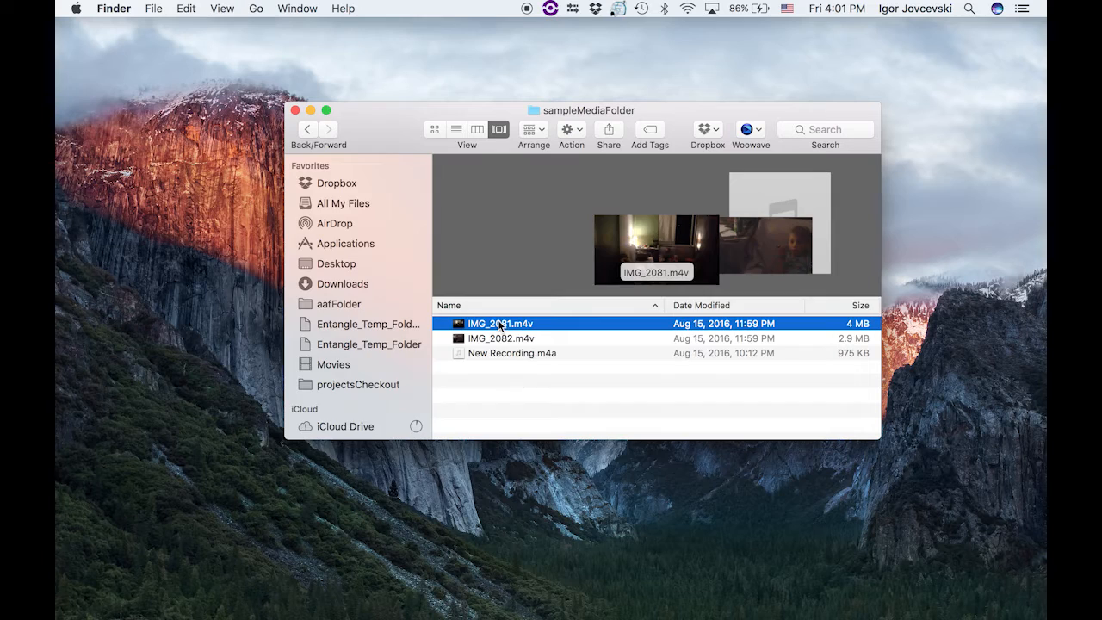
pyautogui.press('space')
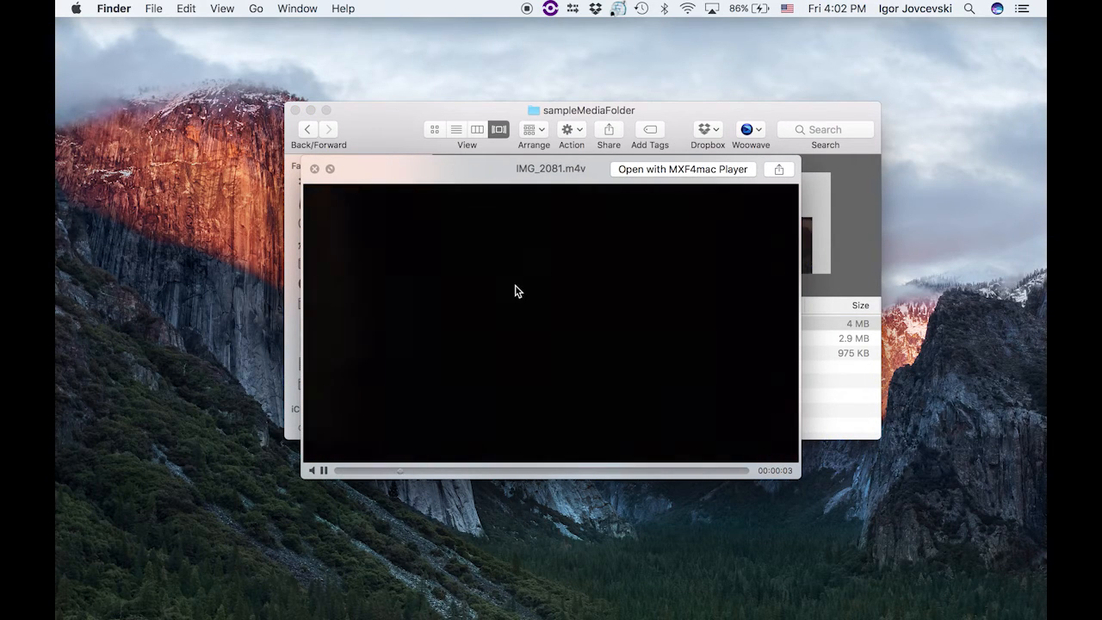
pyautogui.press('XF86AudioRaiseVolume')
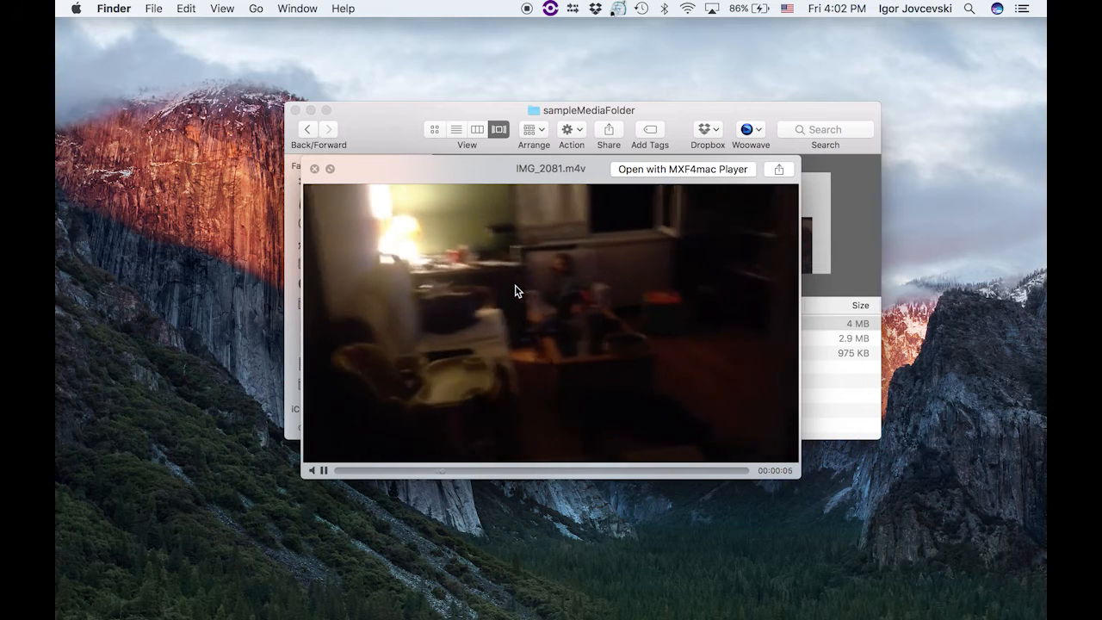
pyautogui.press('space')
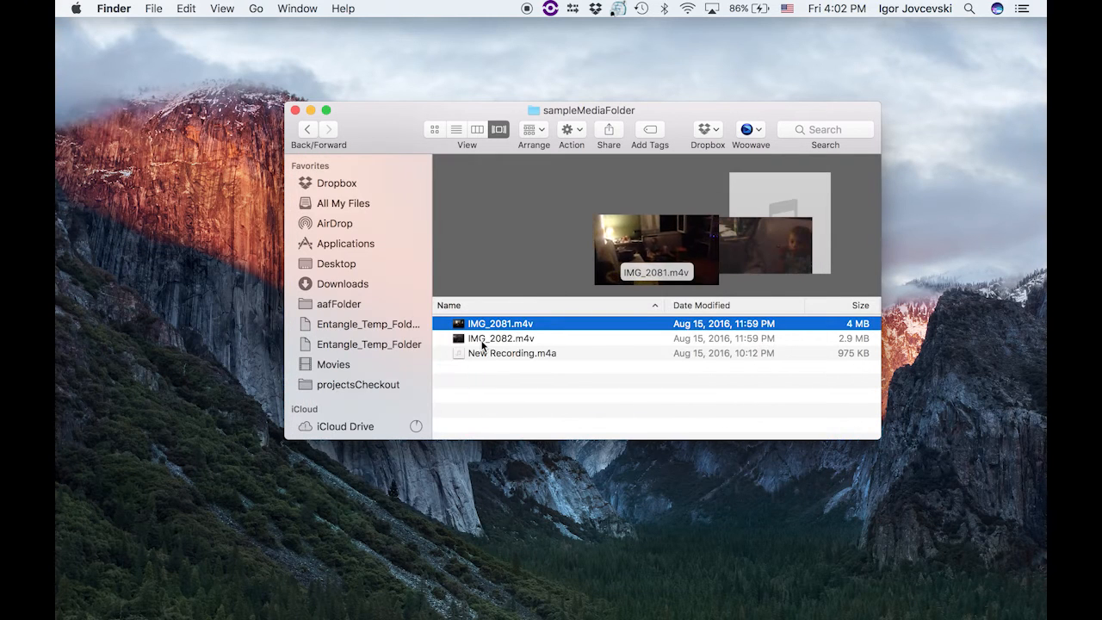
pyautogui.click(482, 338)
pyautogui.press('space')
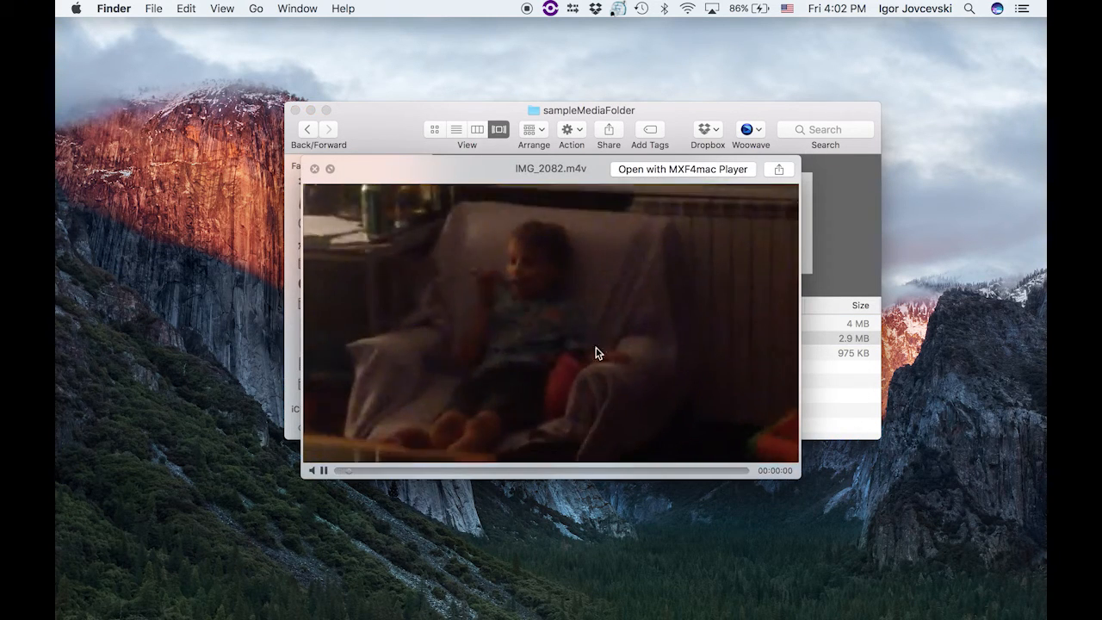
pyautogui.click(314, 169)
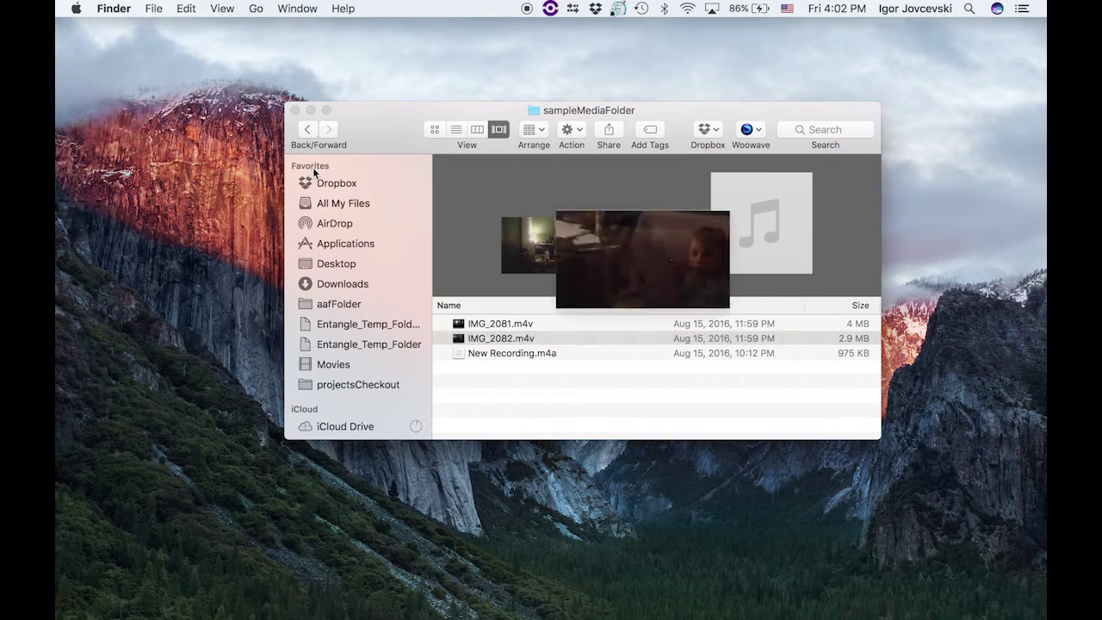
# - Quick Look New Recording.m4a, then preview IMG_2081.m4v and the recording again
pyautogui.click(502, 323)
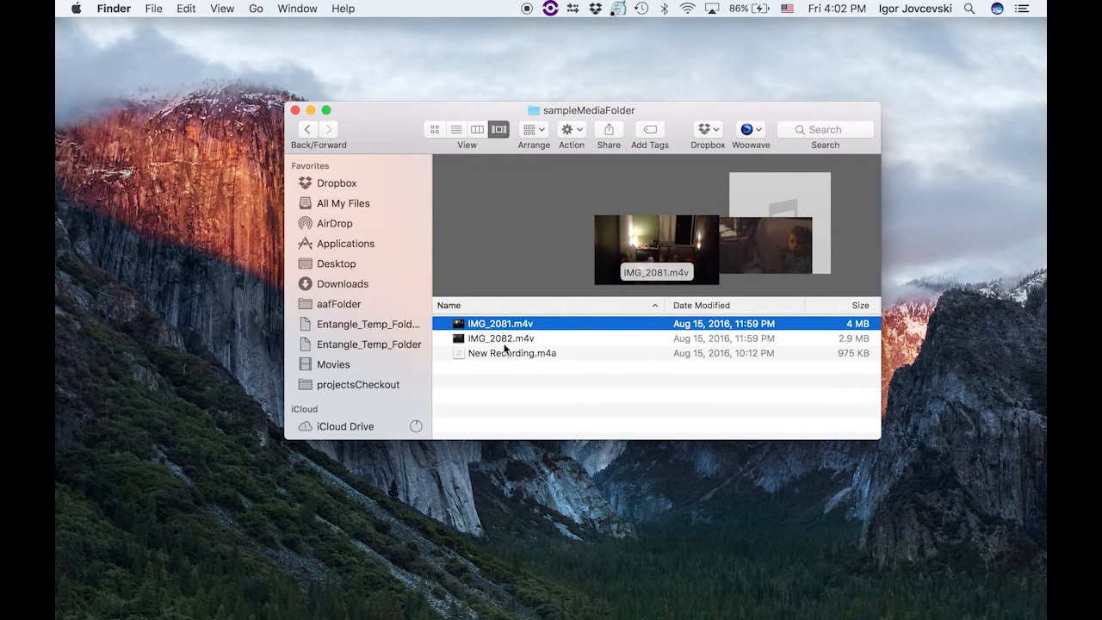
pyautogui.click(509, 354)
pyautogui.press('space')
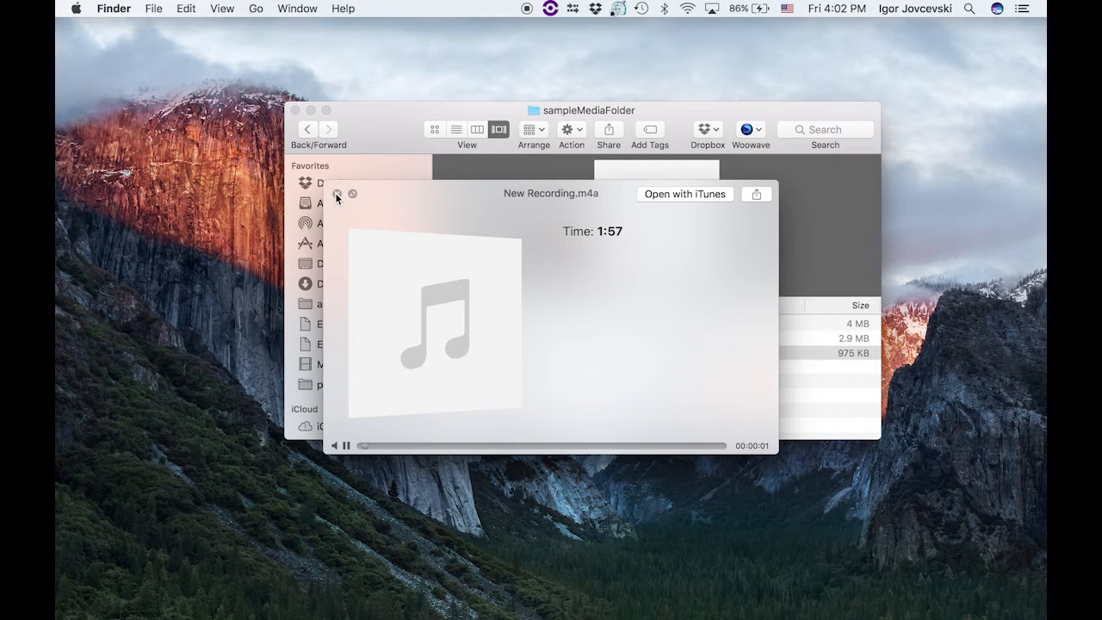
pyautogui.click(336, 194)
pyautogui.click(528, 391)
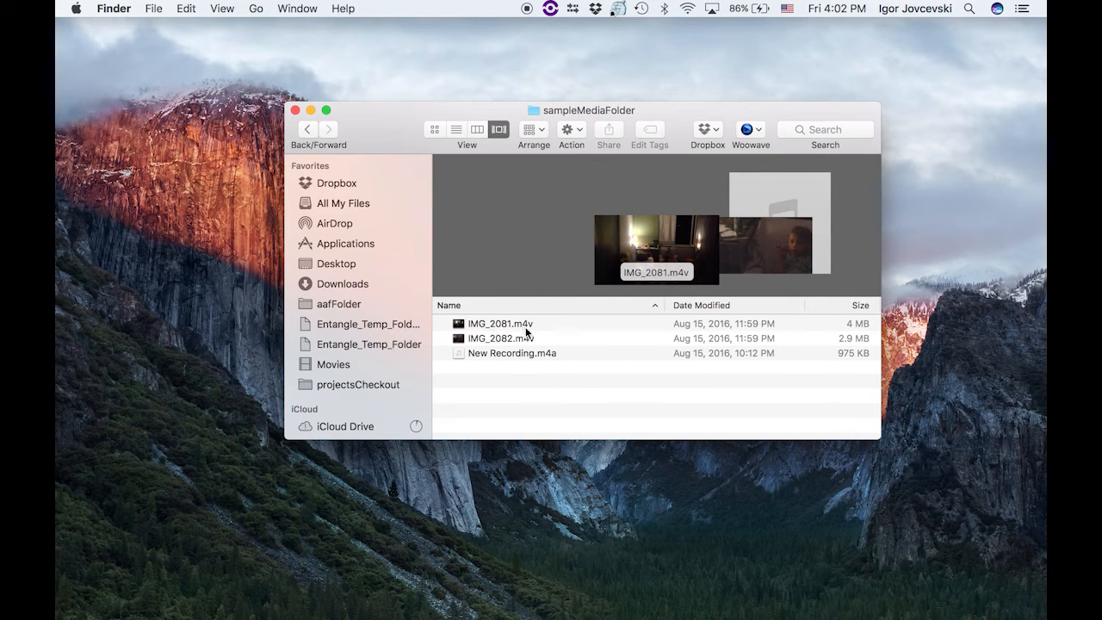
pyautogui.click(508, 323)
pyautogui.press('space')
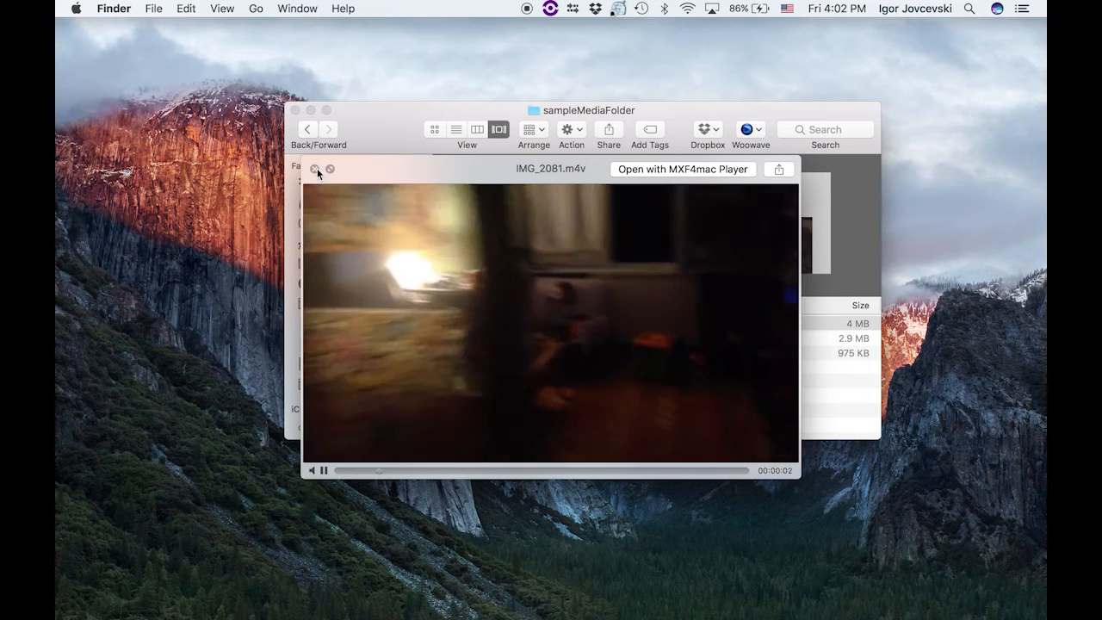
pyautogui.click(314, 169)
pyautogui.click(500, 353)
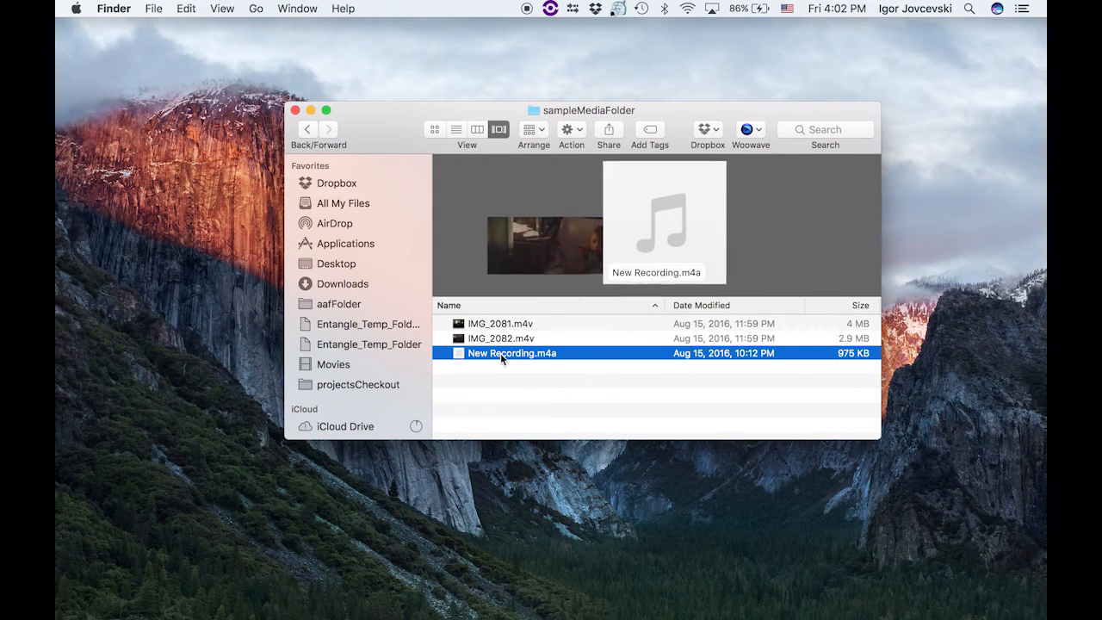
pyautogui.press('space')
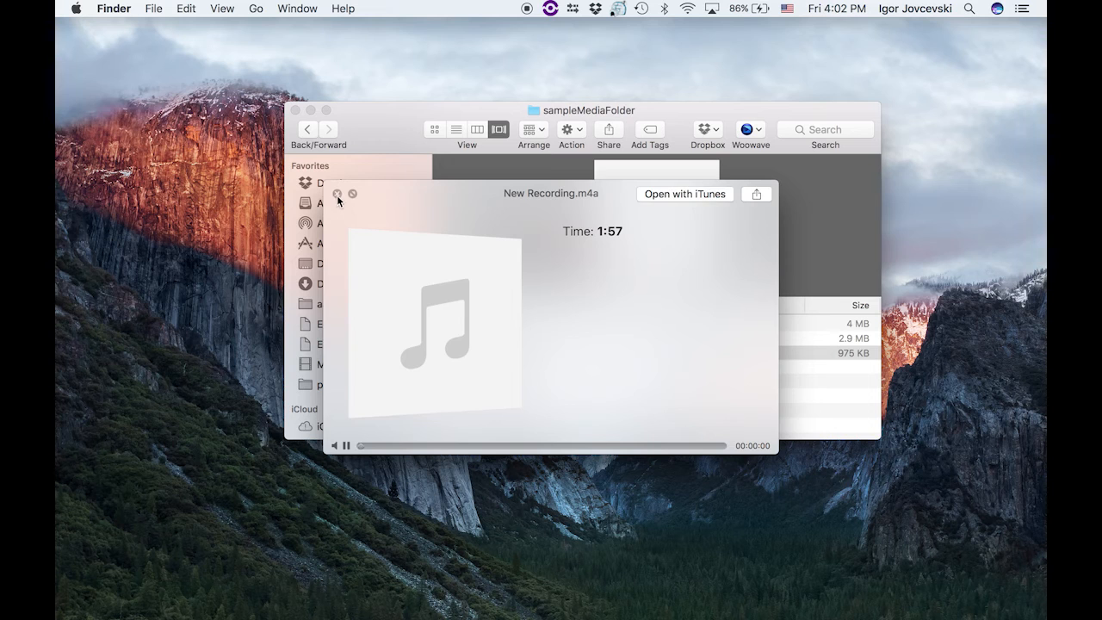
pyautogui.click(336, 195)
# - Select IMG_2081.m4v together with New Recording.m4a
pyautogui.click(485, 325)
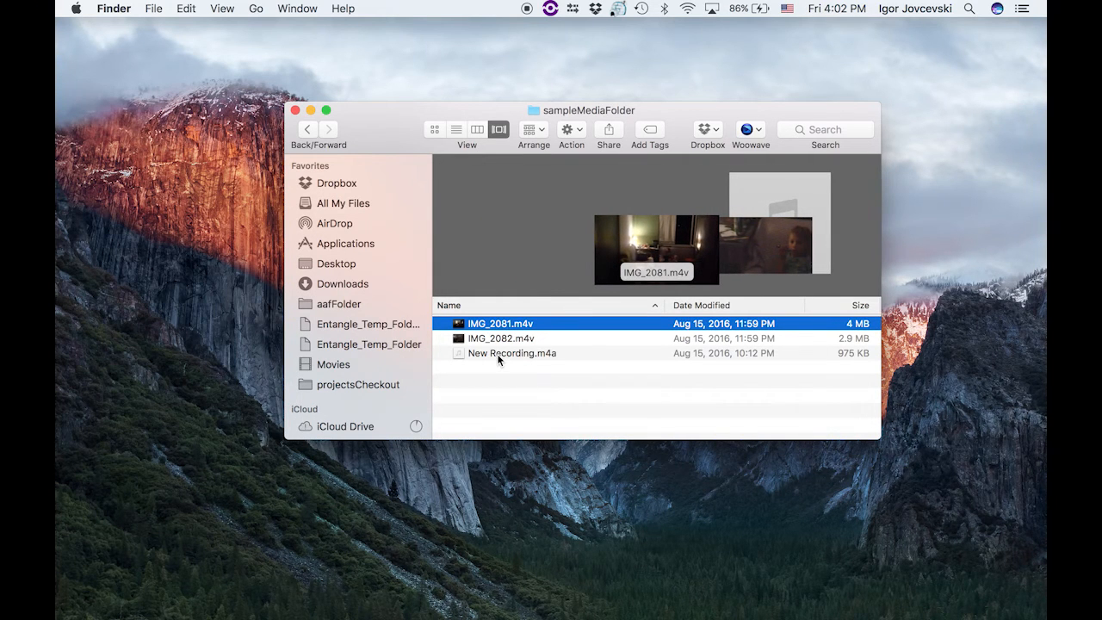
pyautogui.keyDown('super'); pyautogui.click(512, 353); pyautogui.keyUp('super')
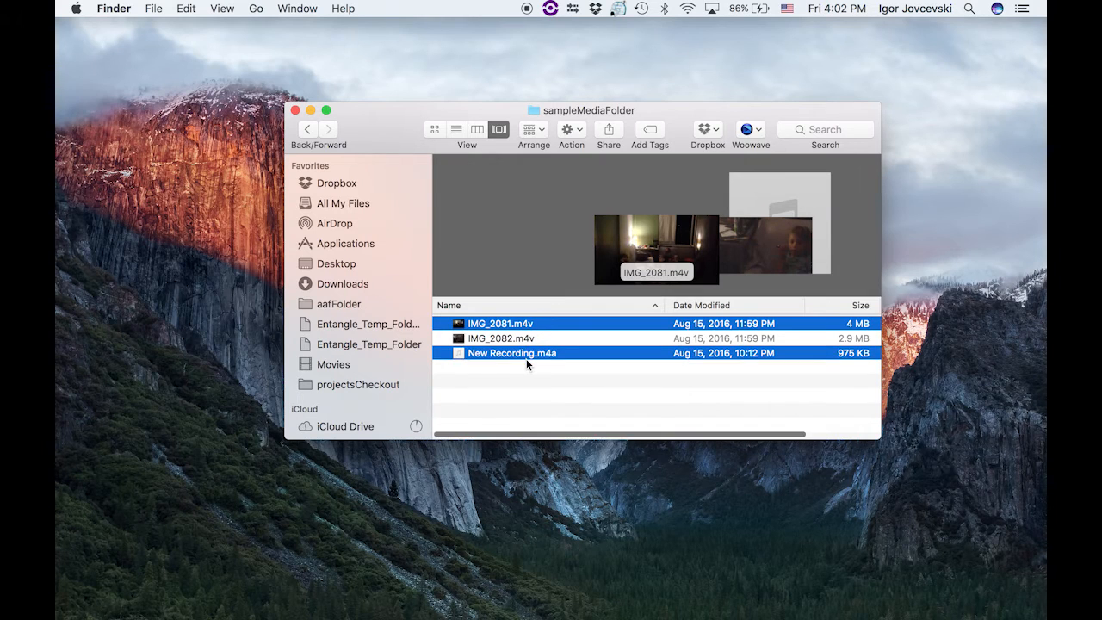
# - Via the files' context menu, approve sampleMediaFolder as a Woowave sync location
pyautogui.rightClick(528, 355)
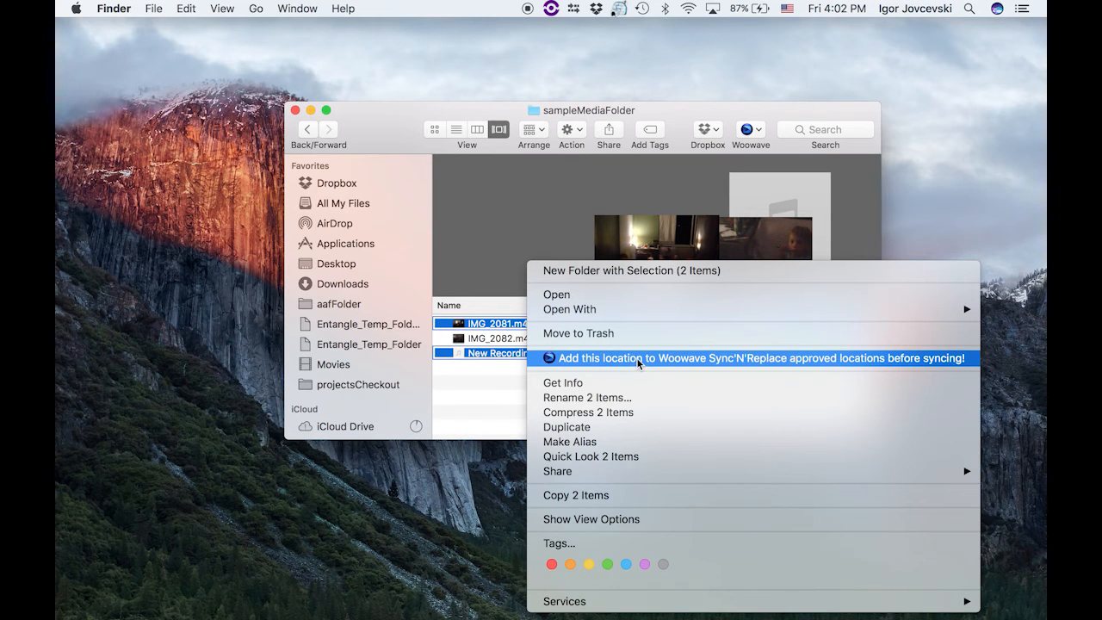
pyautogui.click(636, 358)
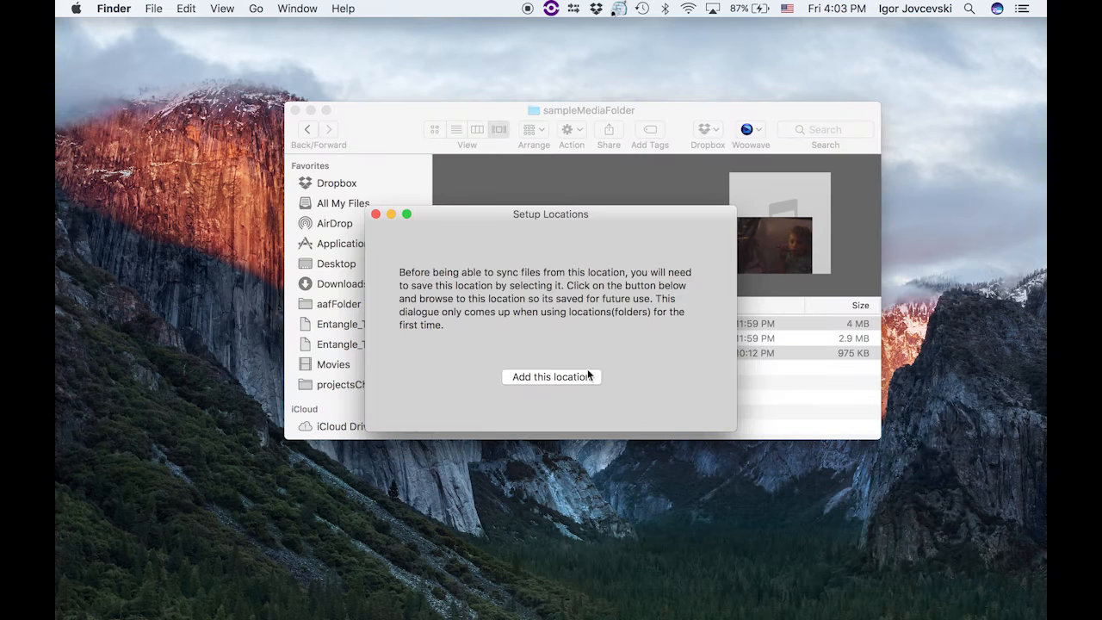
pyautogui.click(532, 377)
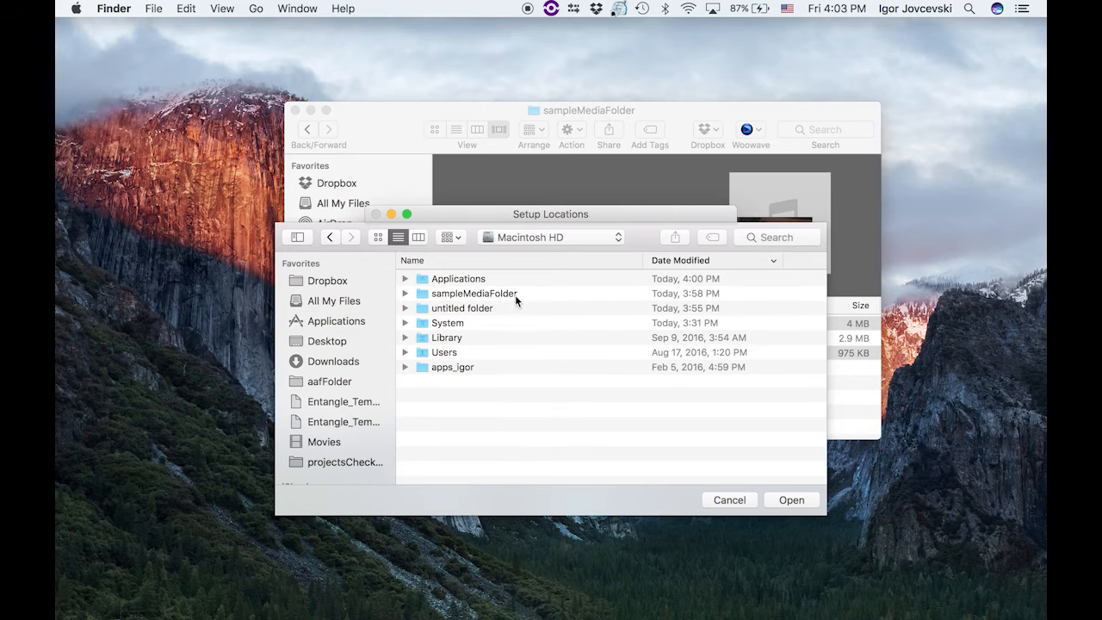
pyautogui.doubleClick(458, 293)
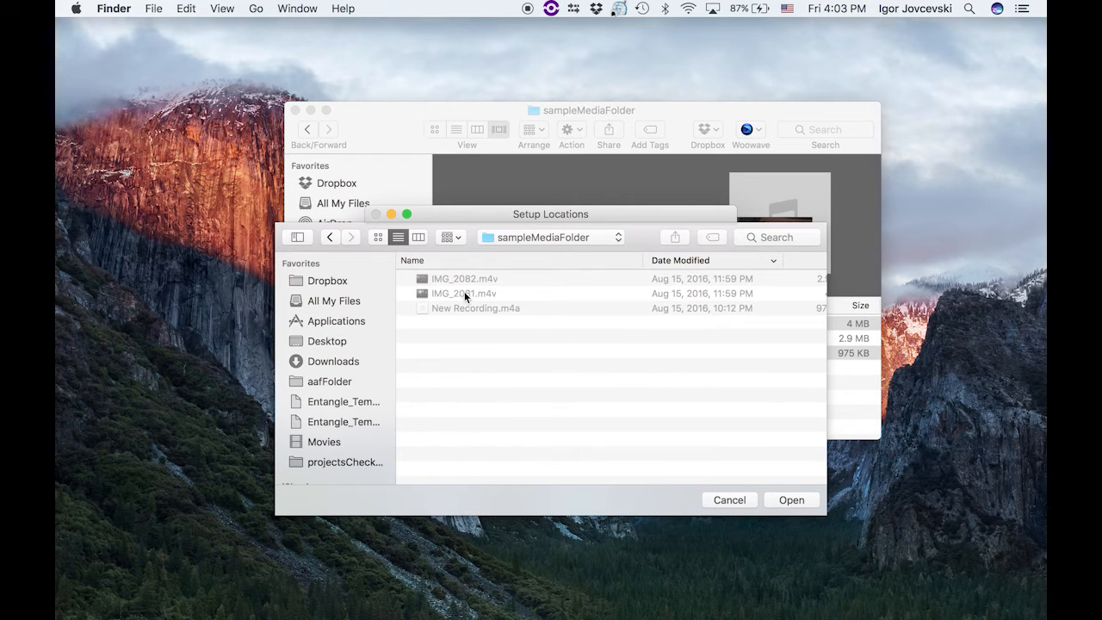
pyautogui.click(792, 499)
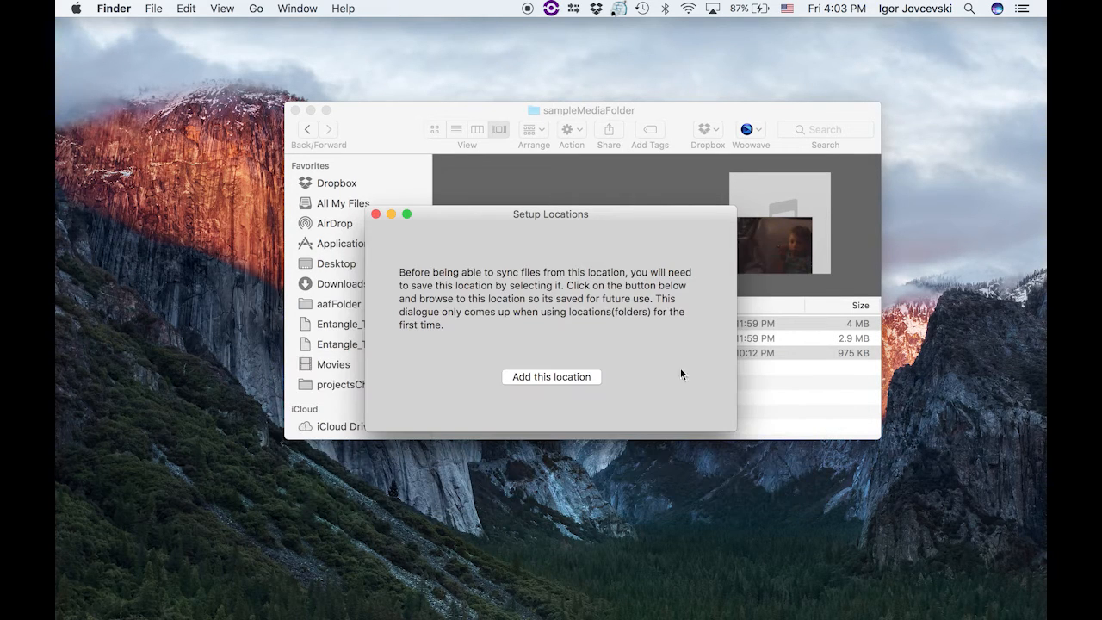
# - Confirm the saved location and reselect New Recording.m4a with IMG_2081.m4v
pyautogui.click(376, 214)
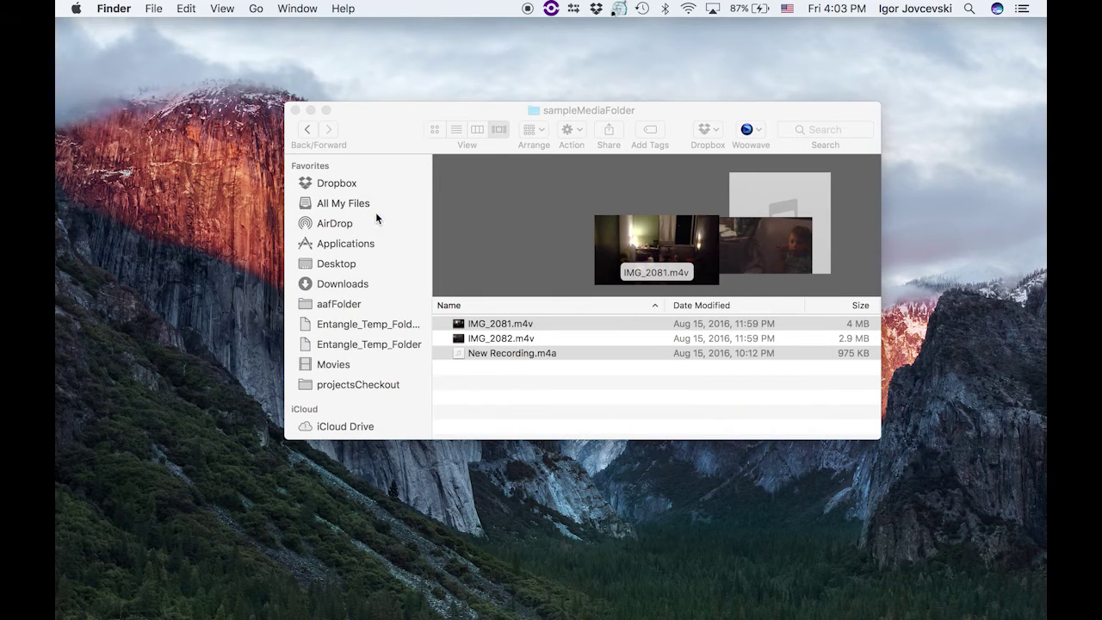
pyautogui.click(490, 374)
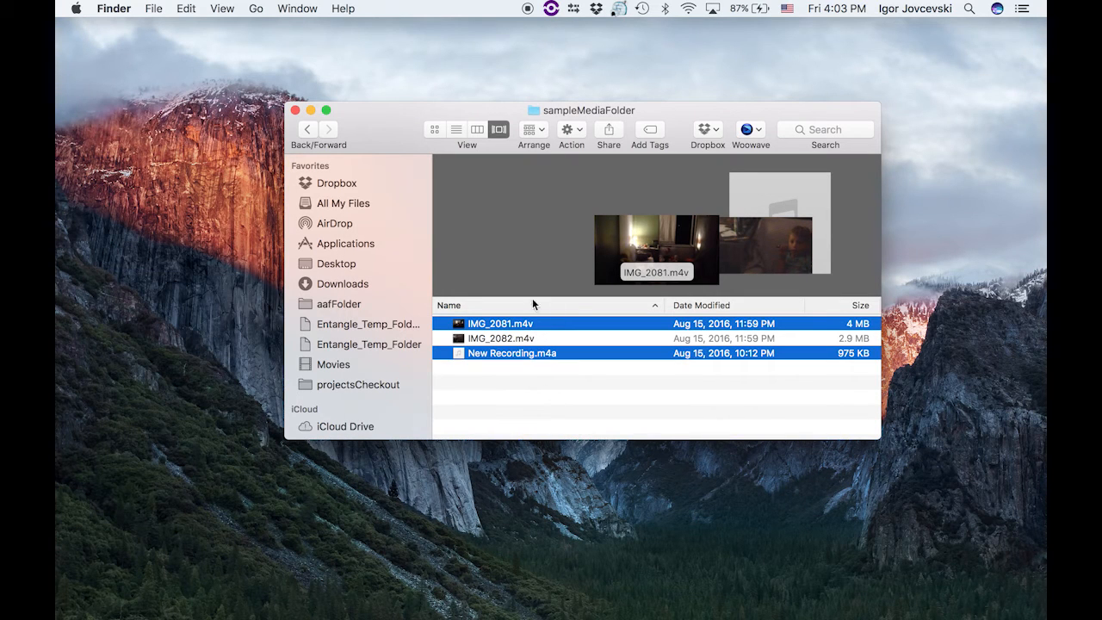
pyautogui.click(501, 379)
pyautogui.click(509, 355)
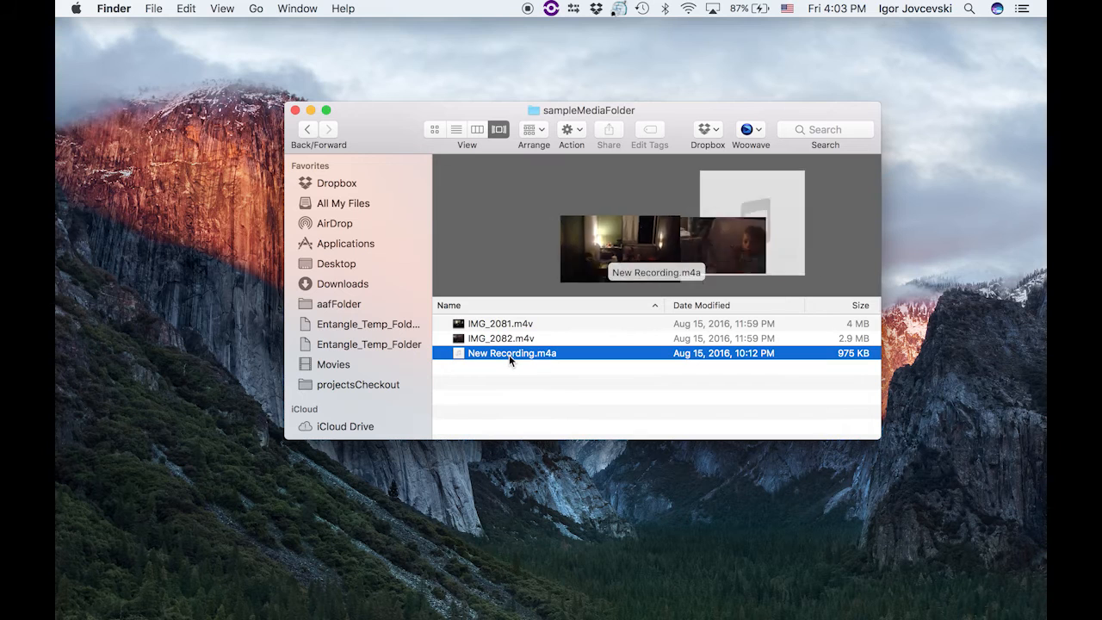
pyautogui.keyDown('super'); pyautogui.click(509, 324); pyautogui.keyUp('super')
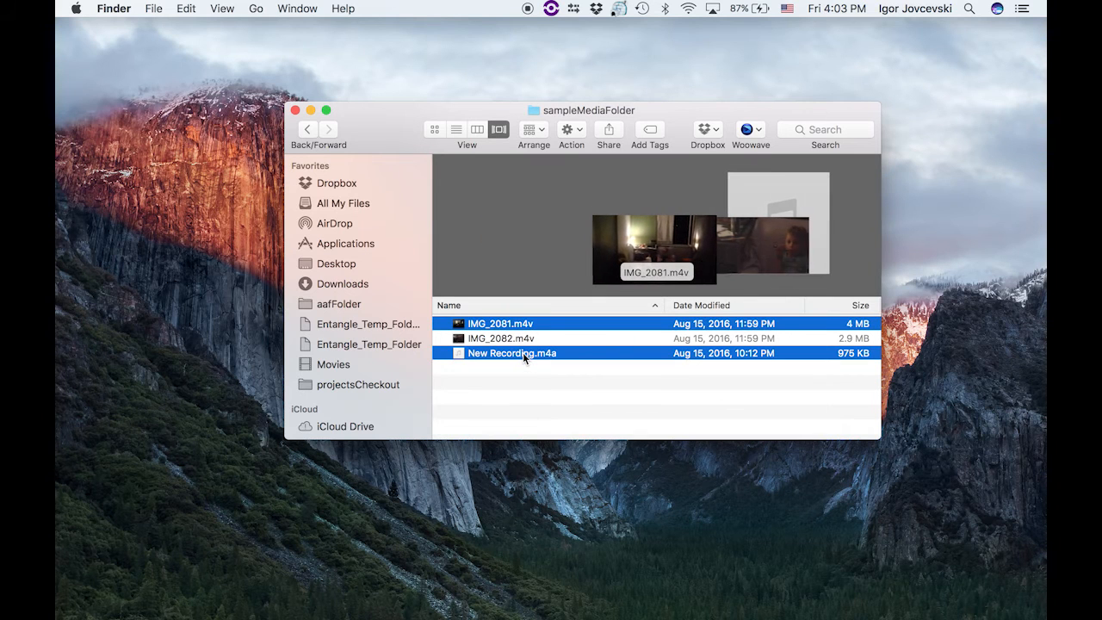
# - Run 'REPLACE FULL AUDIO WITH H.Q. AUDIO', producing IMG_2081_AUDIO_REPLACED_.MOV
pyautogui.rightClick(523, 352)
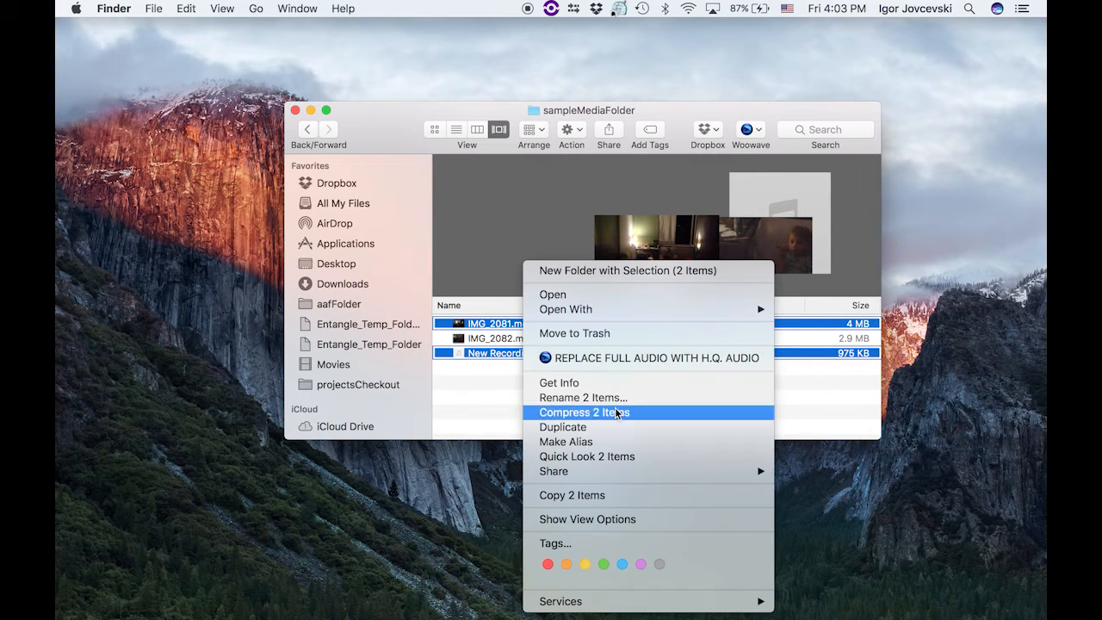
pyautogui.click(628, 358)
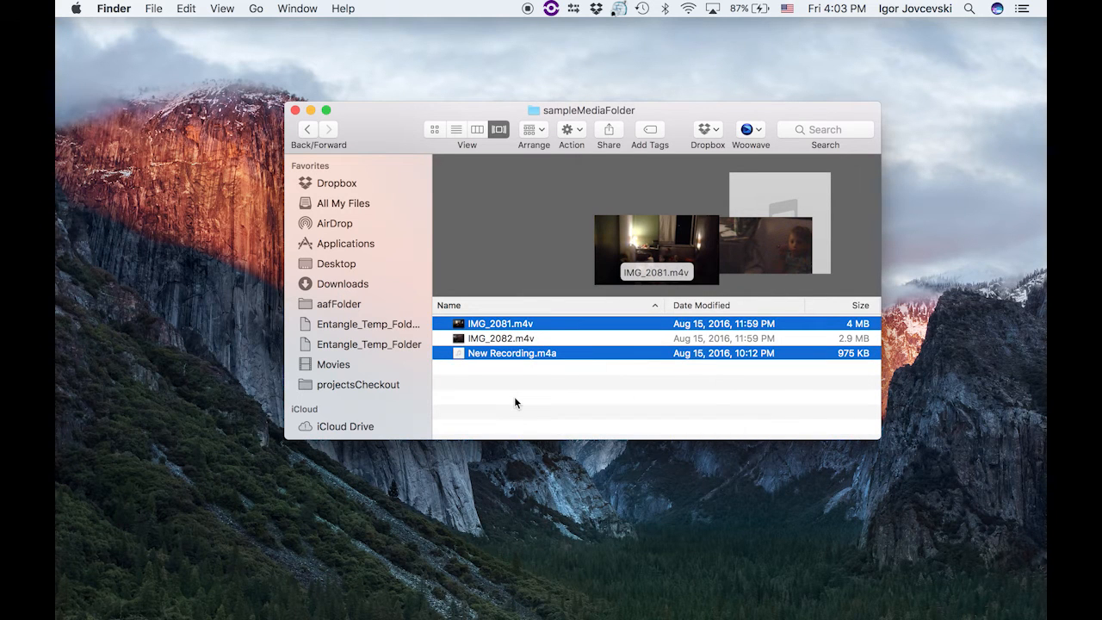
pyautogui.click(530, 377)
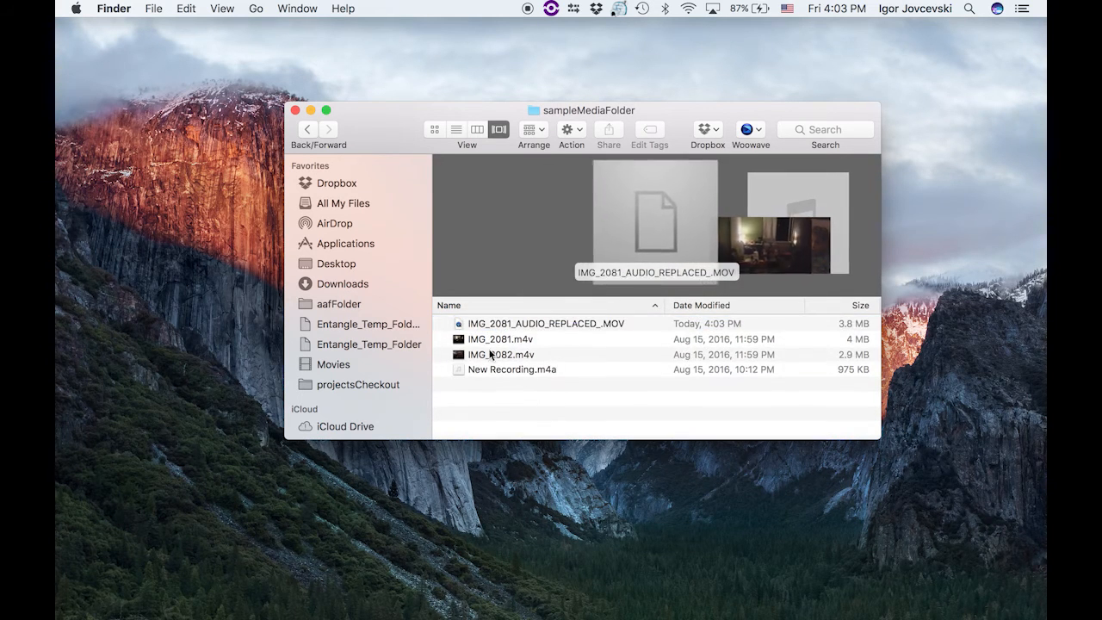
pyautogui.click(526, 324)
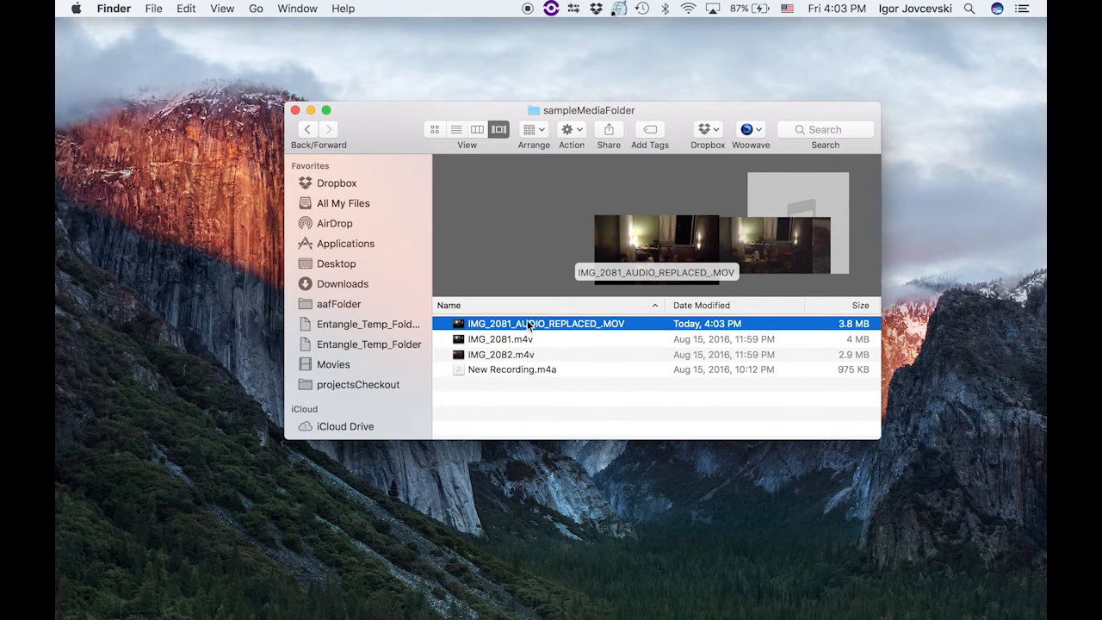
pyautogui.press('space')
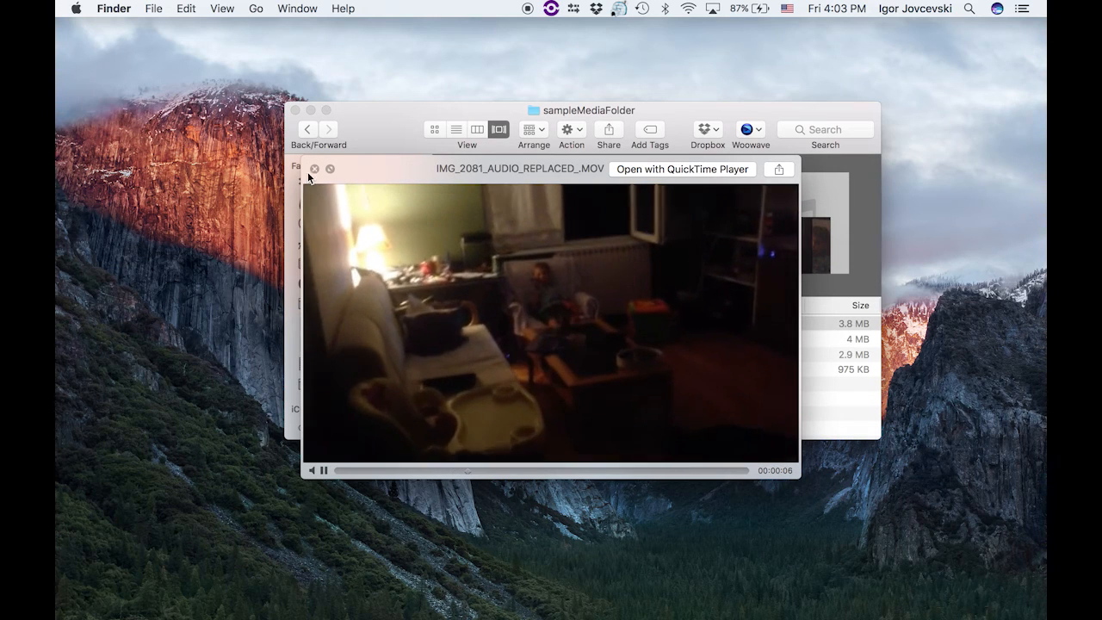
pyautogui.click(314, 169)
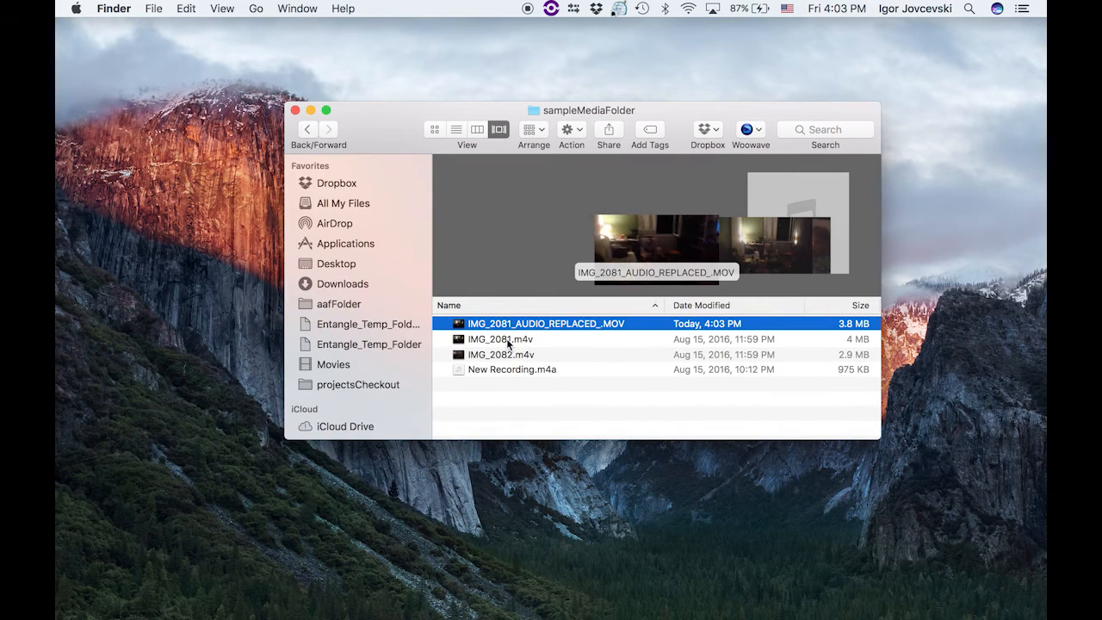
pyautogui.click(507, 339)
pyautogui.press('space')
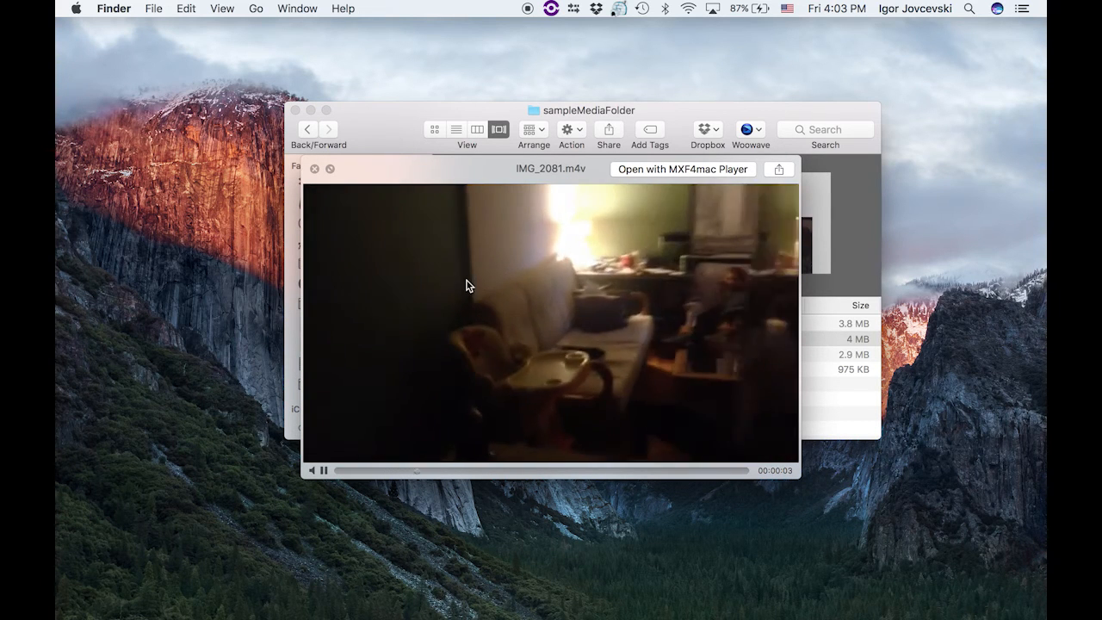
pyautogui.click(314, 169)
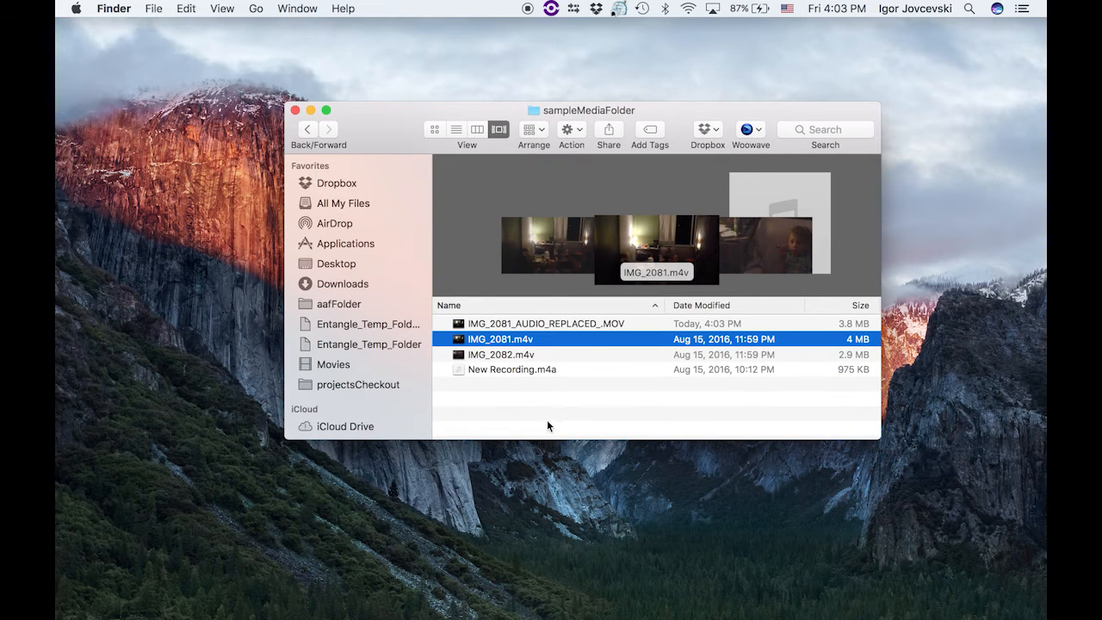
pyautogui.click(478, 325)
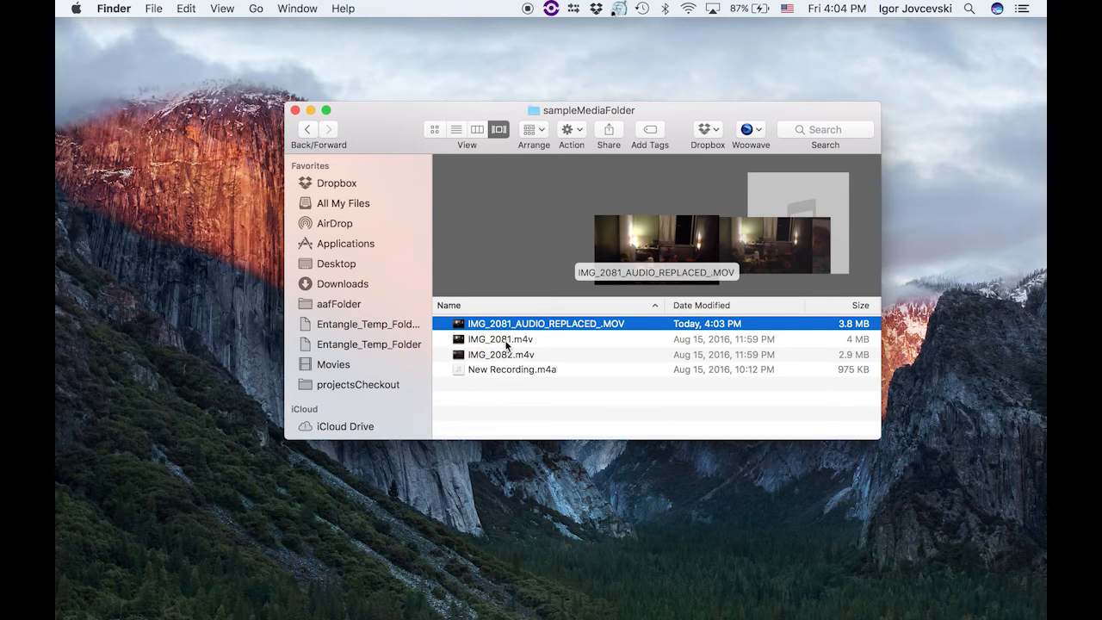
pyautogui.click(506, 345)
pyautogui.click(497, 405)
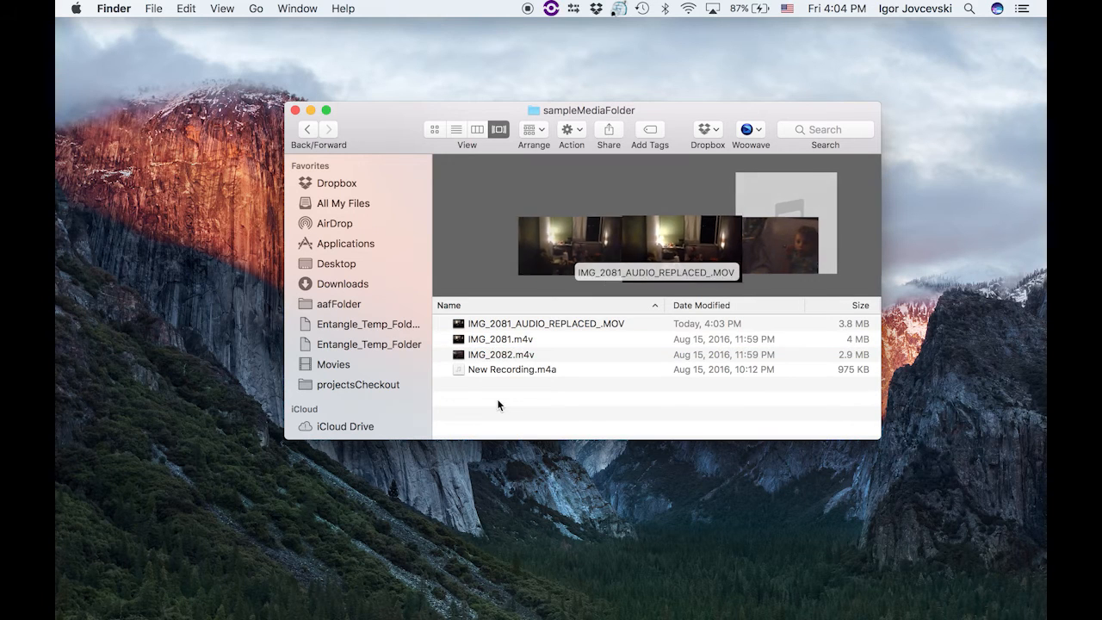
pyautogui.click(499, 338)
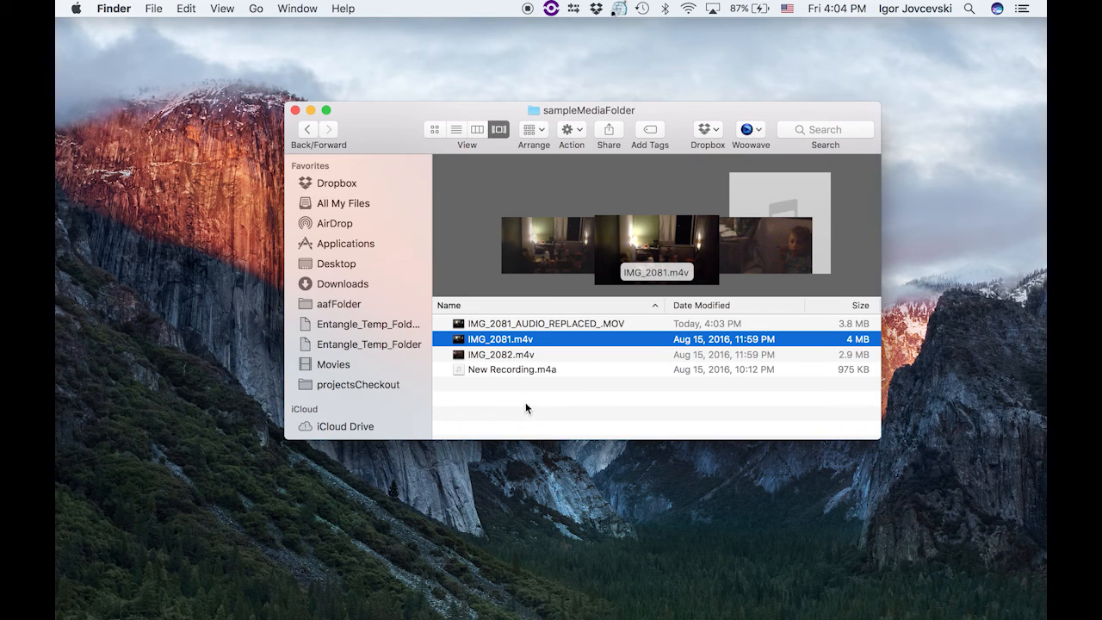
pyautogui.click(519, 356)
pyautogui.rightClick(519, 356)
pyautogui.press('Escape')
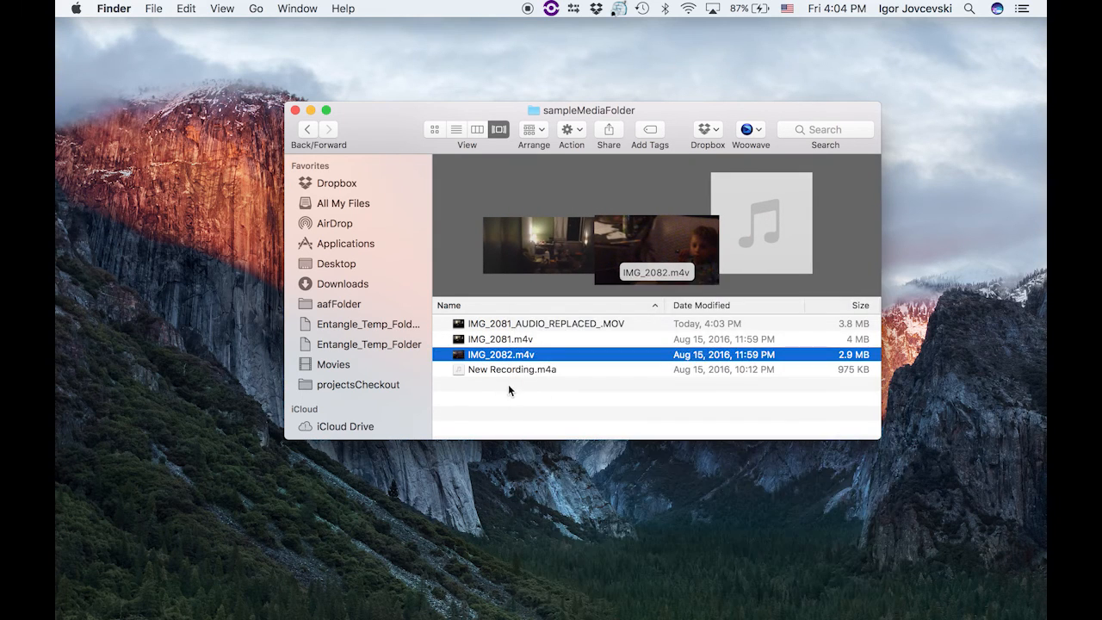
pyautogui.click(512, 385)
pyautogui.moveTo(511, 385); pyautogui.dragTo(517, 360)
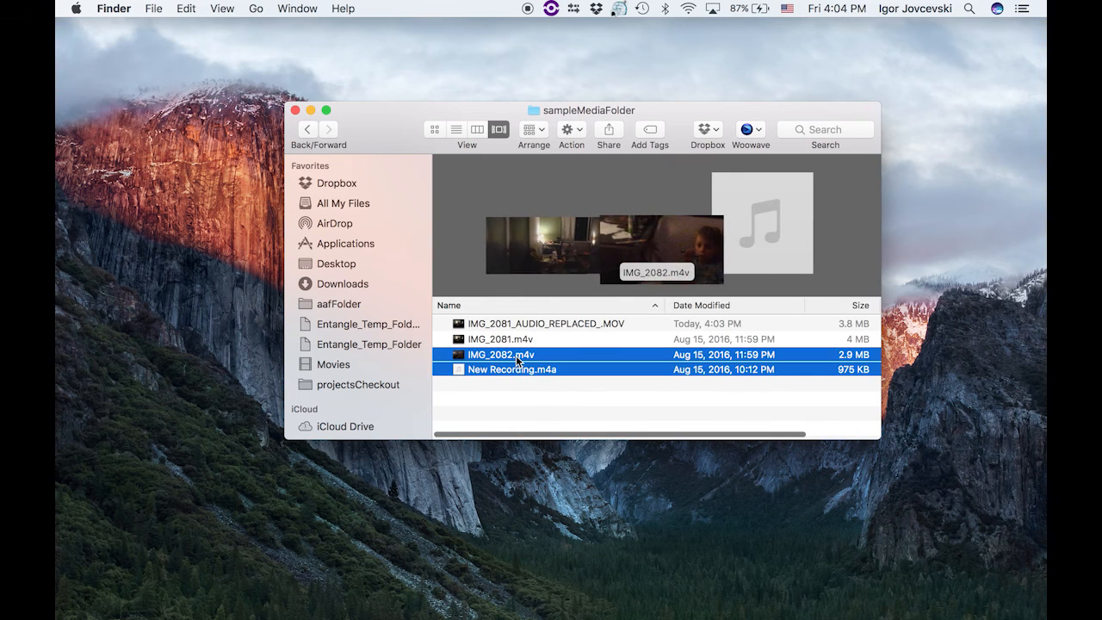
pyautogui.rightClick(517, 360)
pyautogui.click(500, 397)
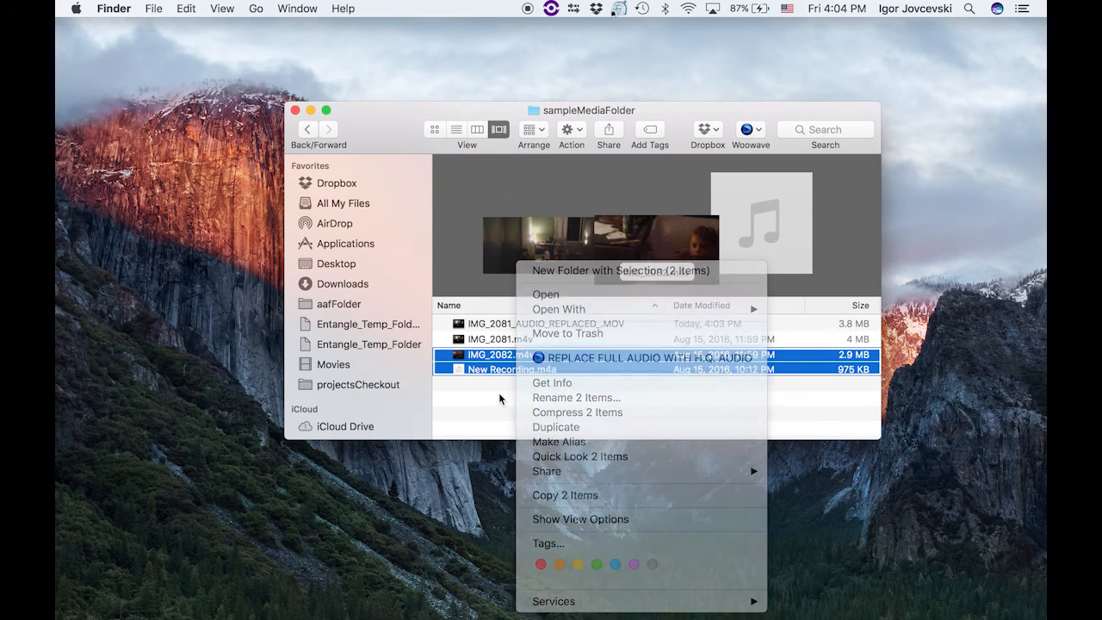
pyautogui.click(572, 395)
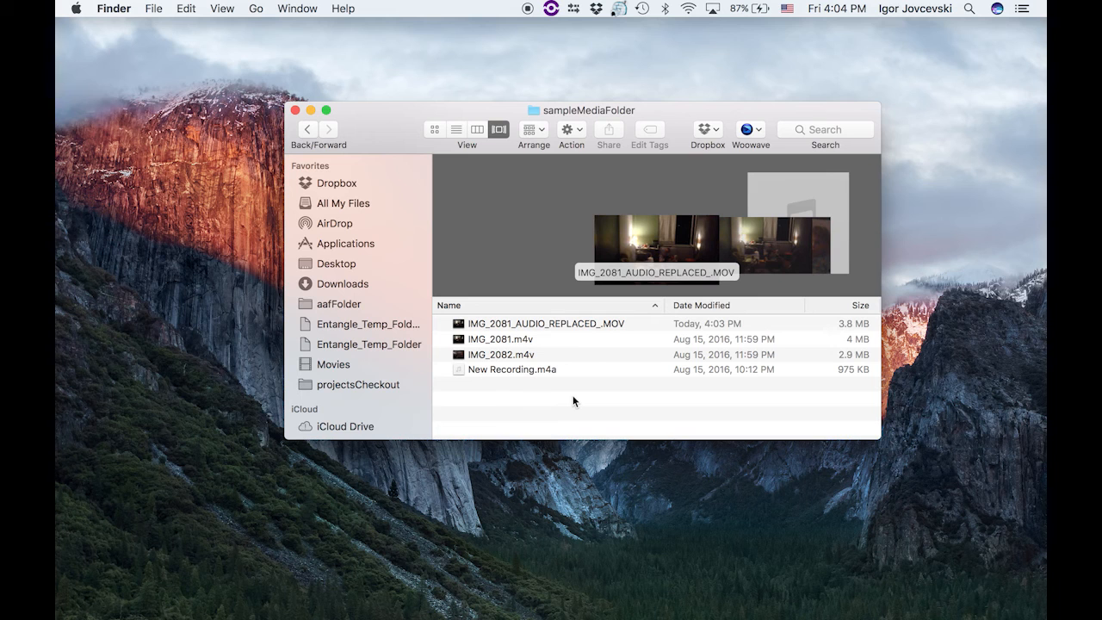
pyautogui.moveTo(438, 112); pyautogui.dragTo(425, 123)
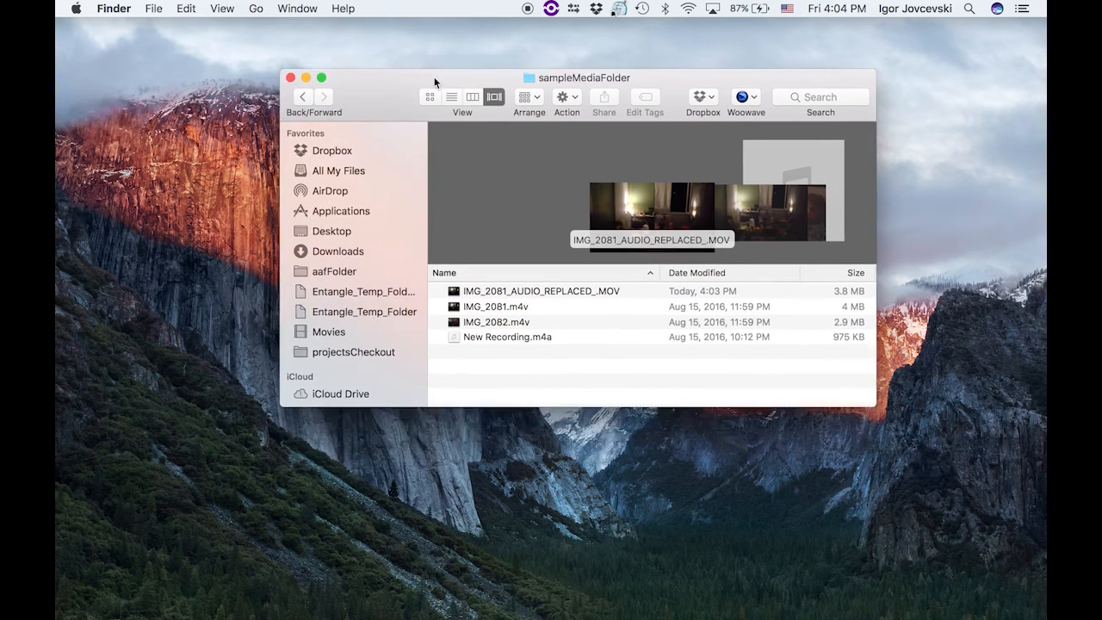